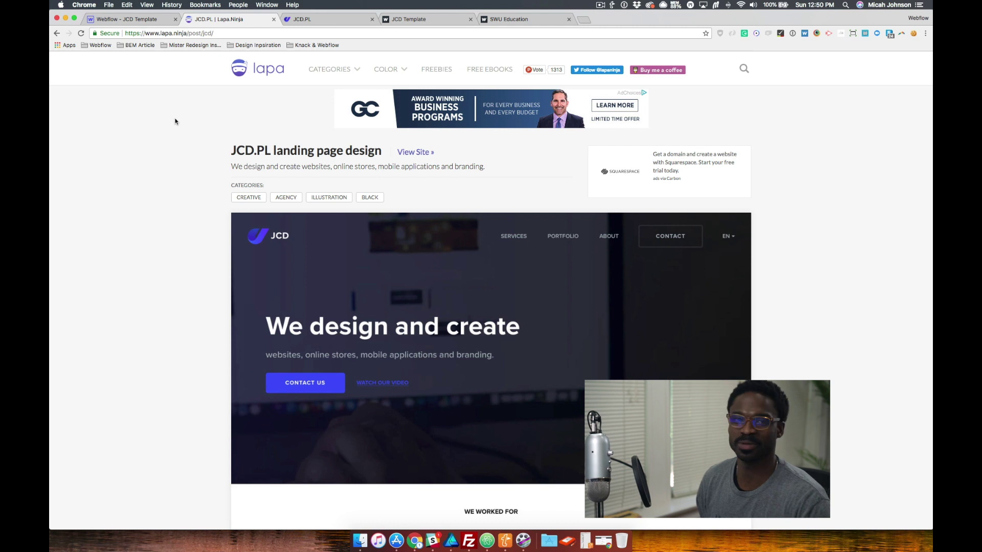
Step: Switch to the original jcd.pl site and scroll down through its sections
left_click(336, 23)
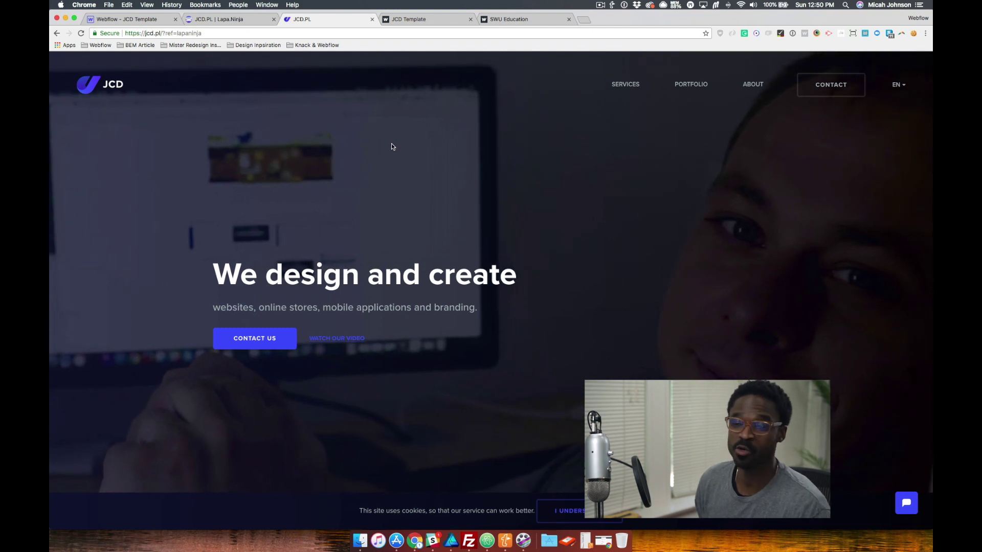
scroll(392, 146, "down", 2)
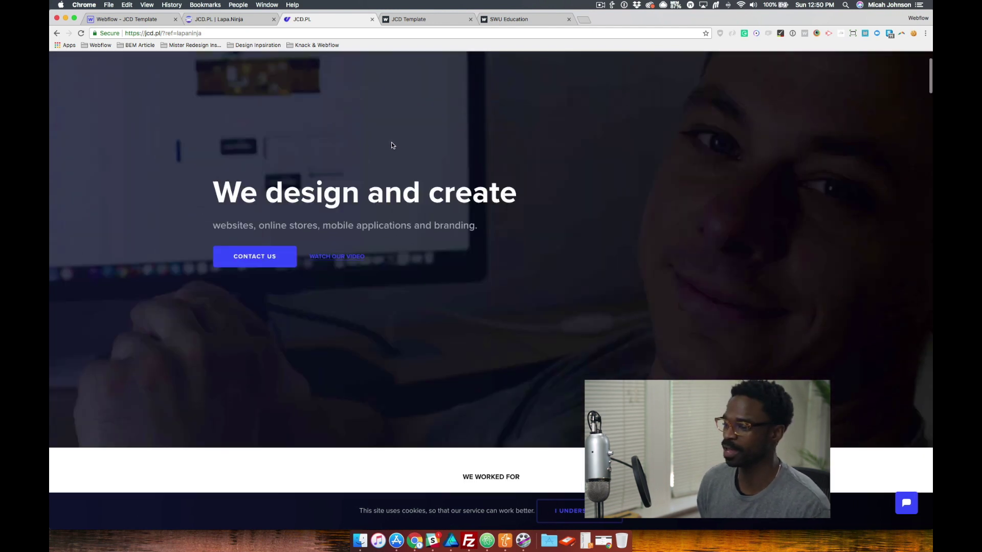
scroll(392, 146, "down", 8)
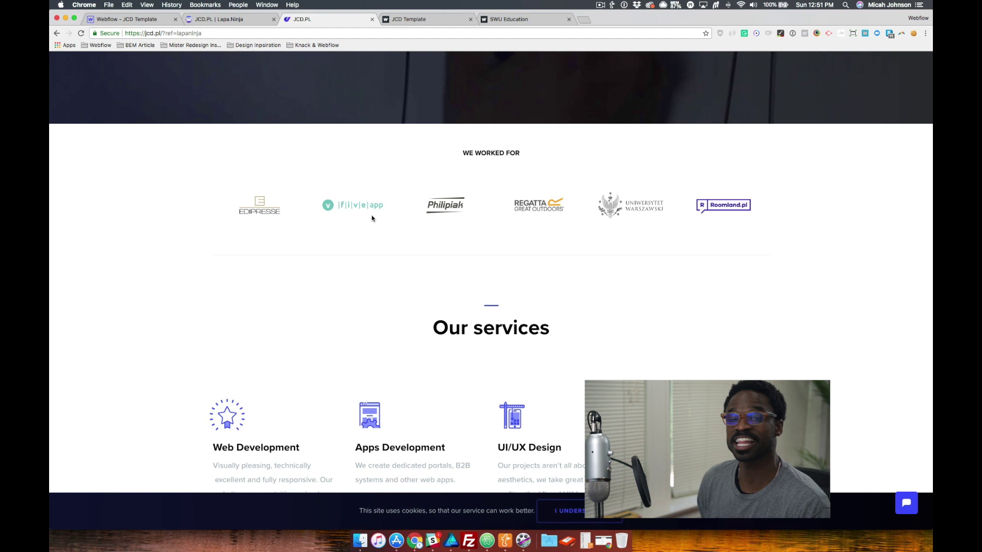
scroll(391, 218, "down", 4)
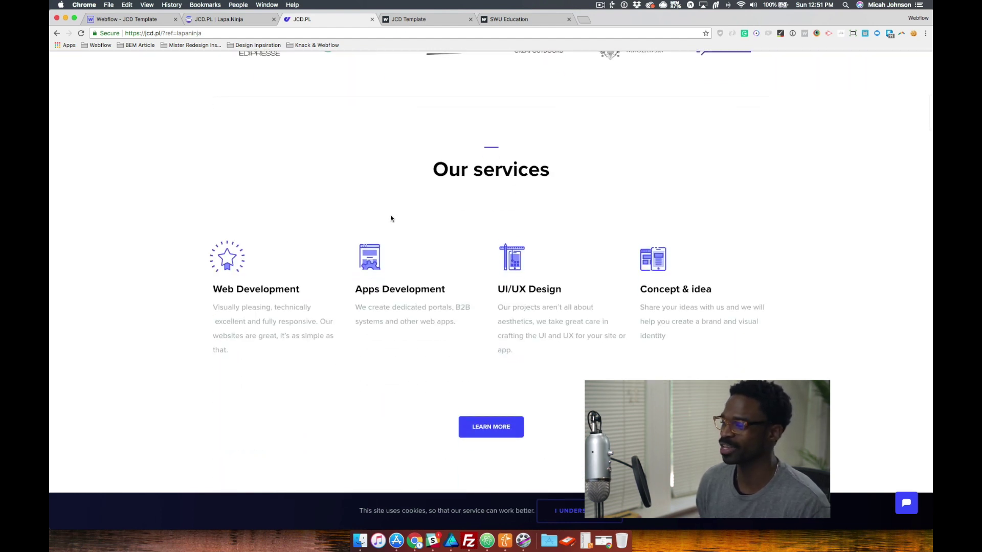
scroll(391, 214, "down", 9)
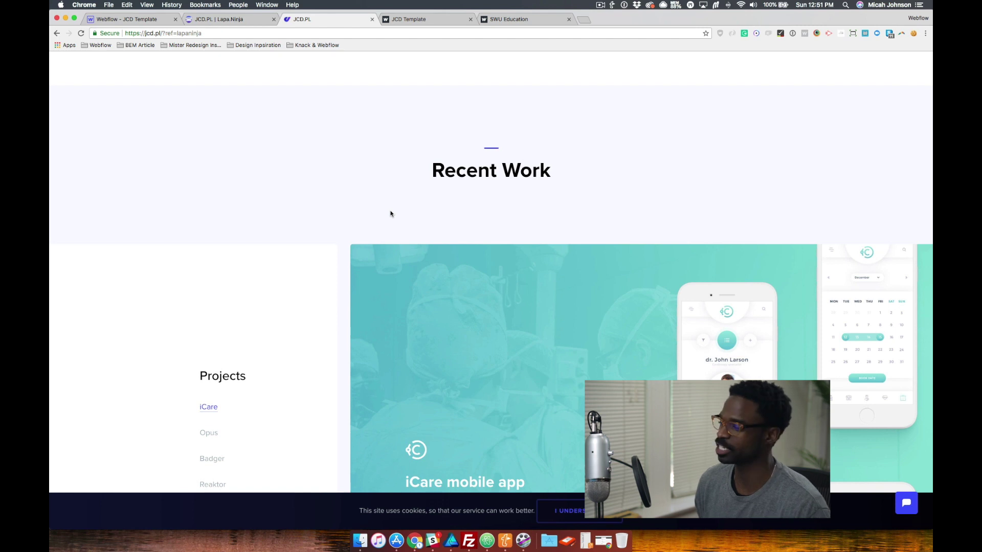
scroll(390, 213, "down", 4)
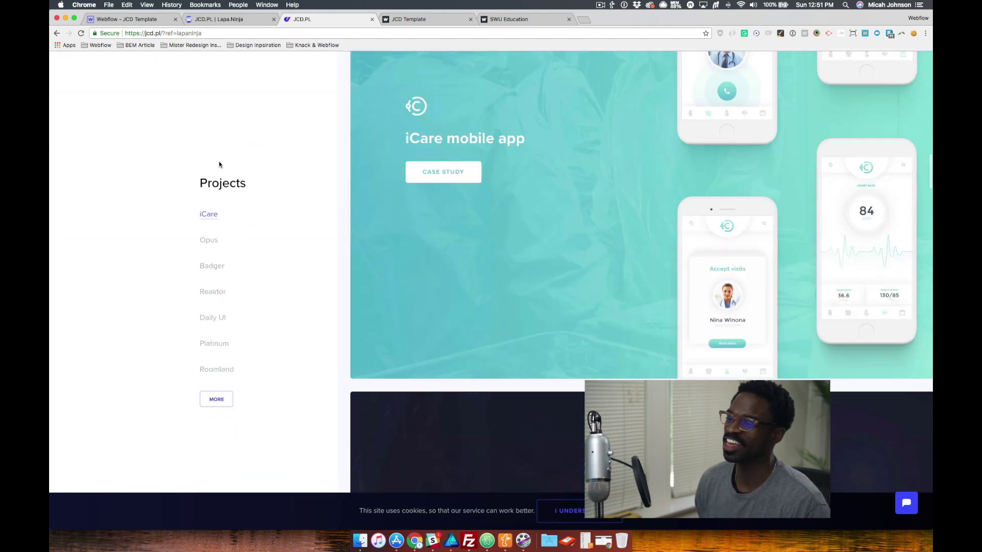
scroll(220, 164, "down", 6)
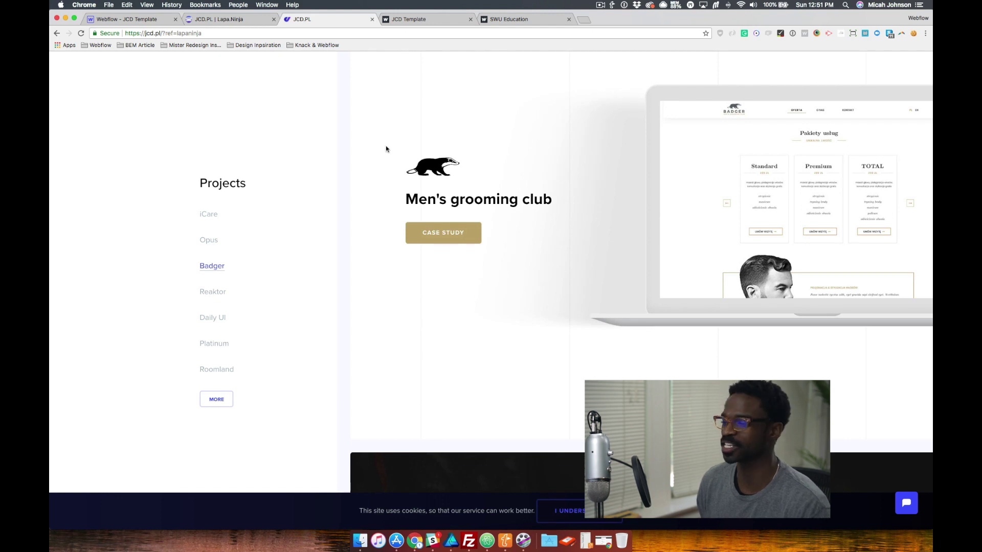
scroll(293, 165, "down", 15)
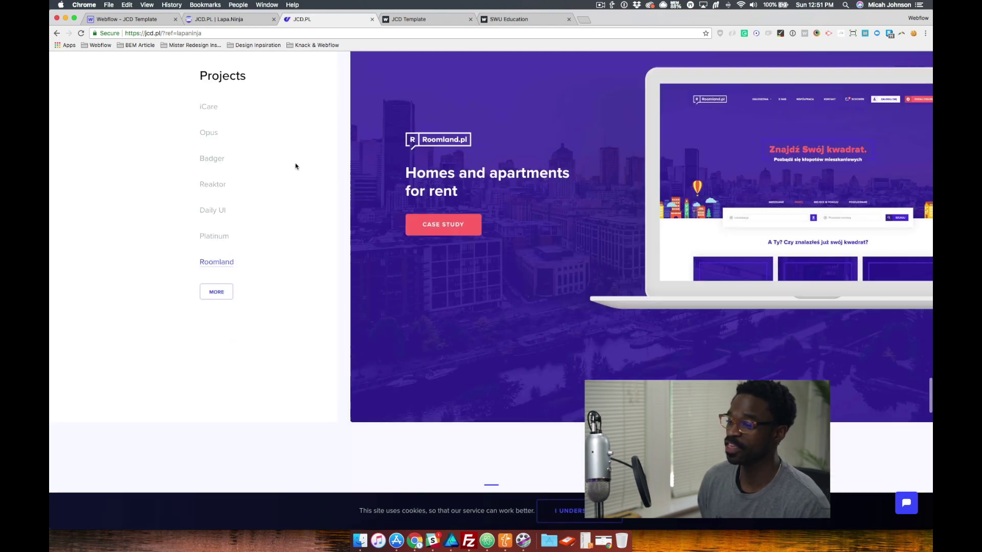
scroll(296, 165, "up", 7)
scroll(211, 214, "down", 2)
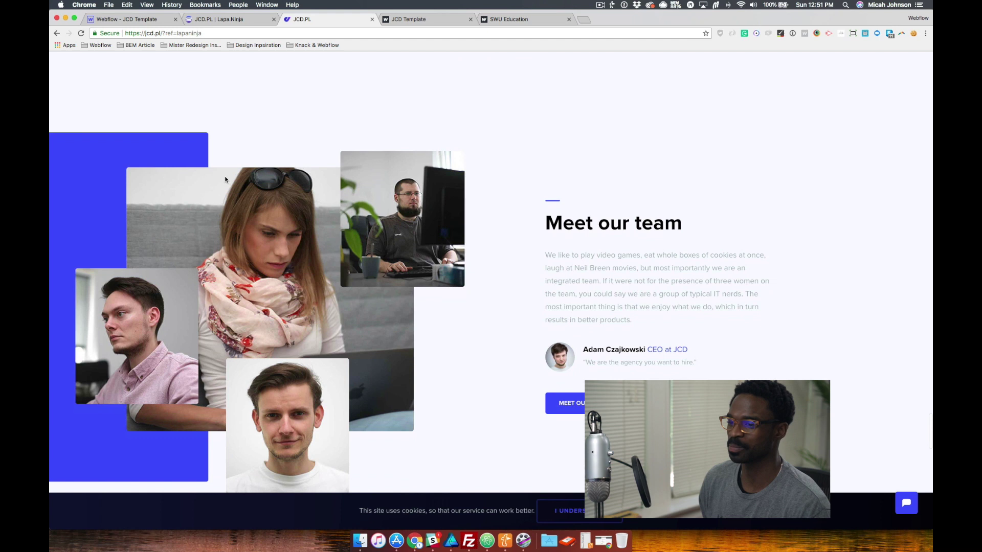
scroll(211, 214, "up", 2)
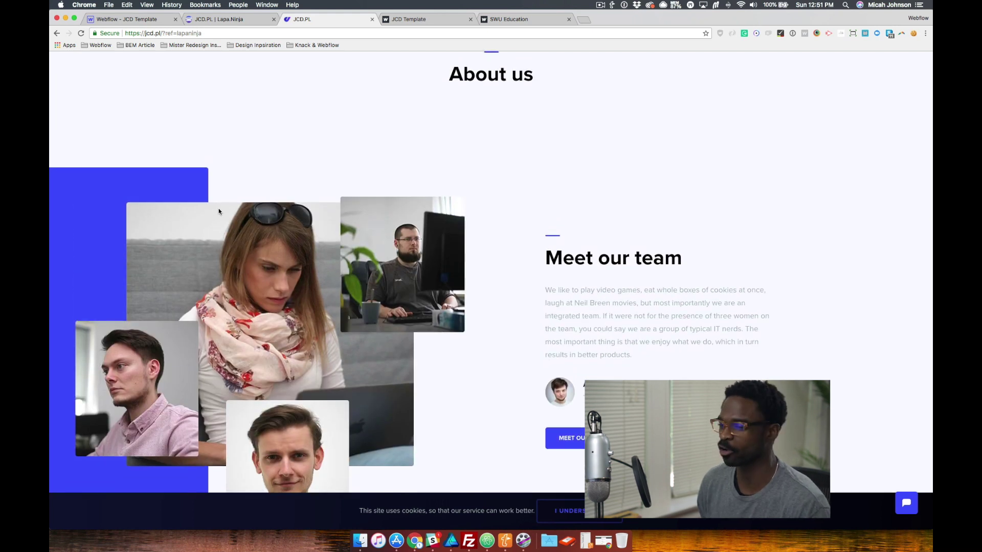
scroll(219, 212, "down", 10)
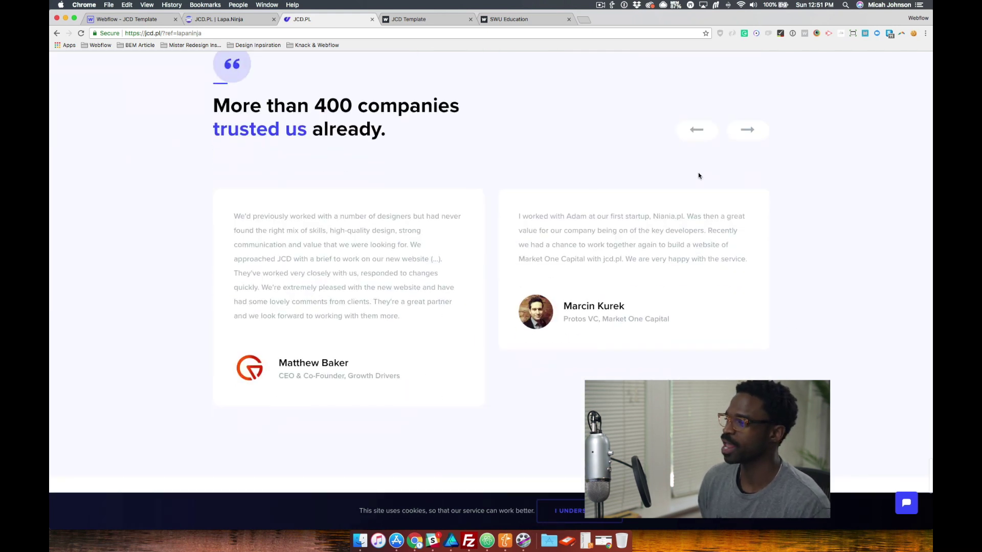
Step: Advance the jcd.pl testimonial slider six cards with its right arrow
left_click(755, 135)
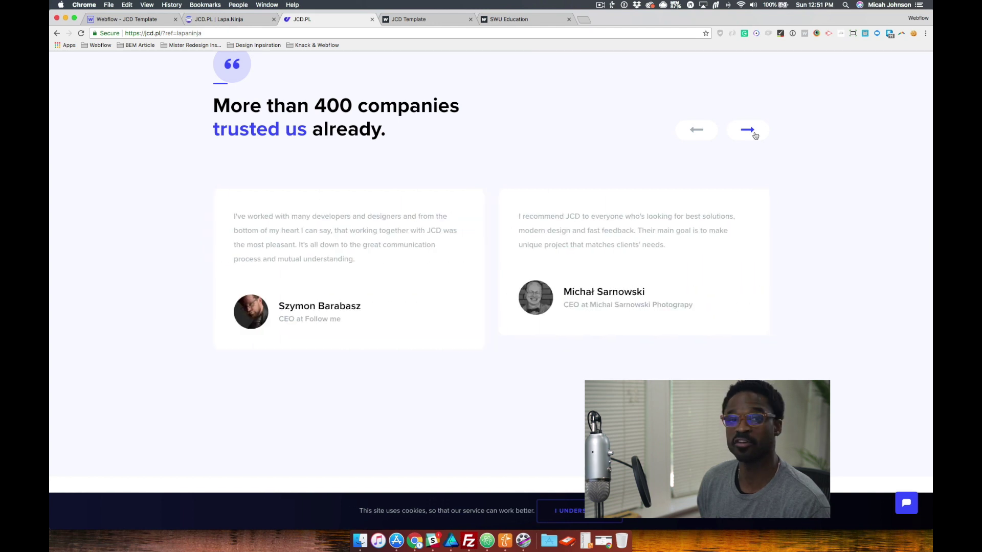
left_click(755, 136)
left_click(755, 135)
left_click(755, 136)
left_click(755, 136)
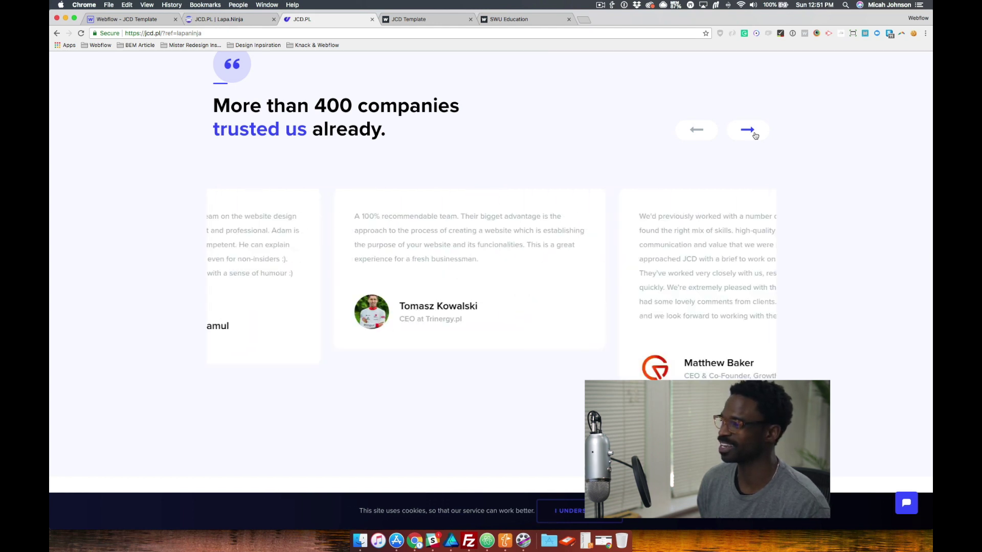
left_click(755, 135)
Step: Dismiss the jcd.pl cookie notice with I UNDERSTAND
scroll(510, 164, "down", 10)
scroll(511, 164, "up", 2)
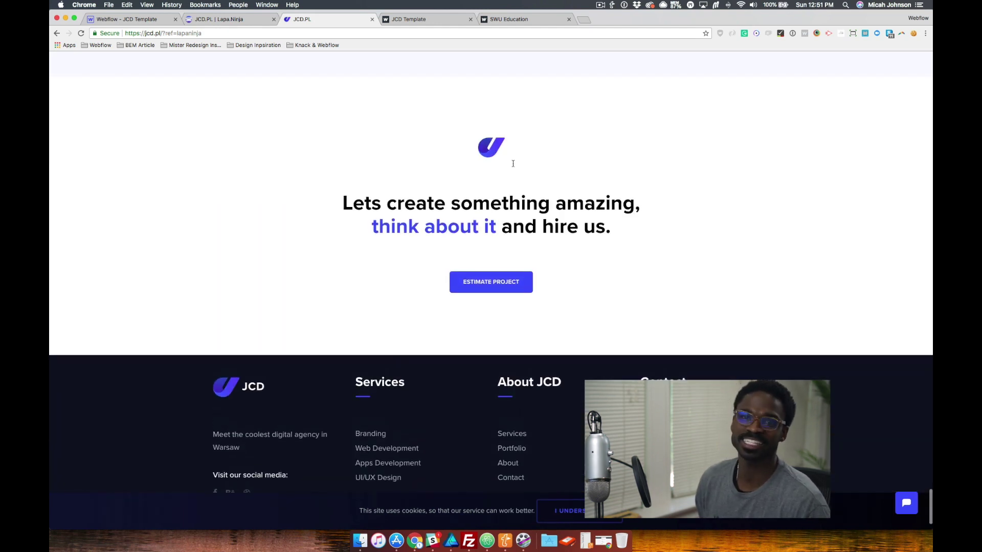
scroll(432, 194, "down", 2)
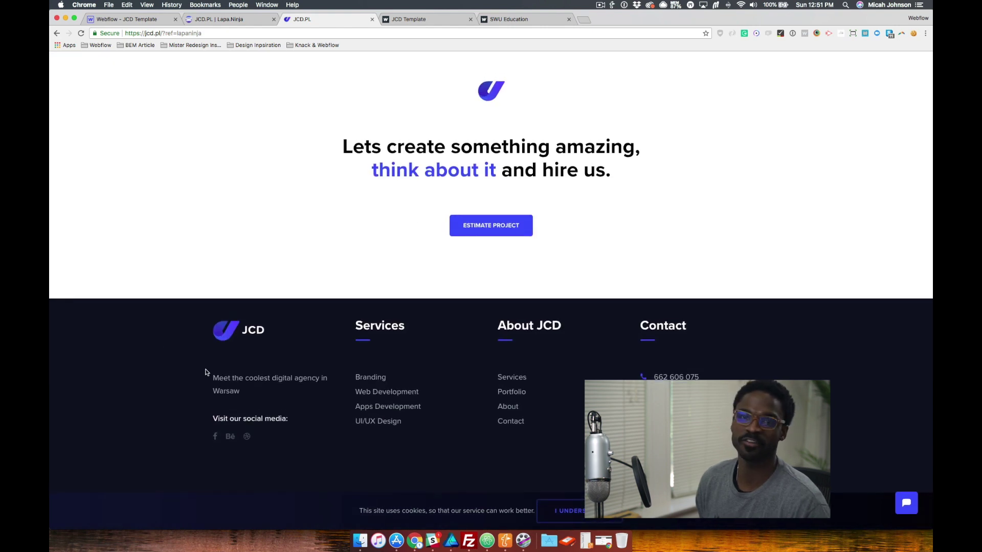
scroll(255, 372, "up", 10)
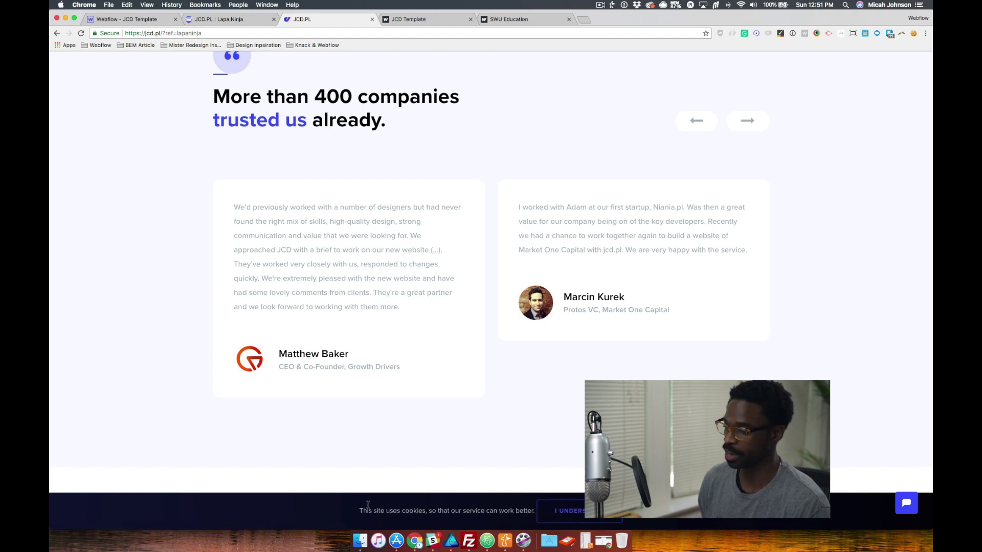
scroll(365, 454, "up", 20)
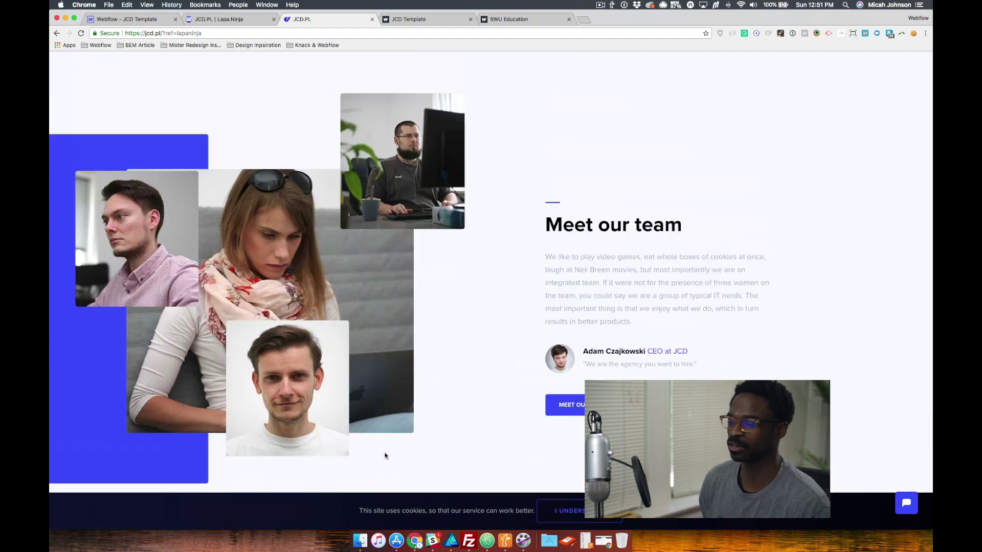
scroll(411, 459, "up", 10)
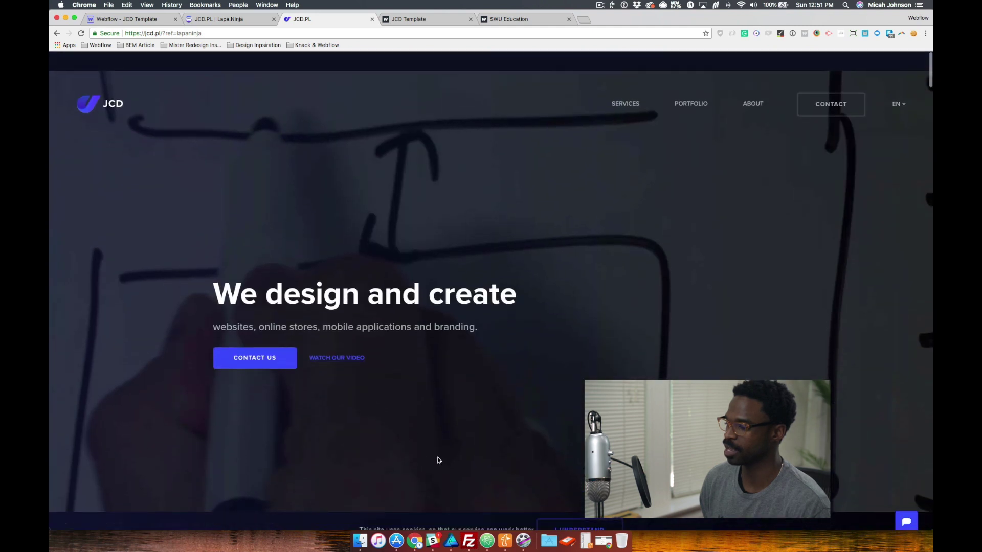
scroll(438, 460, "down", 7)
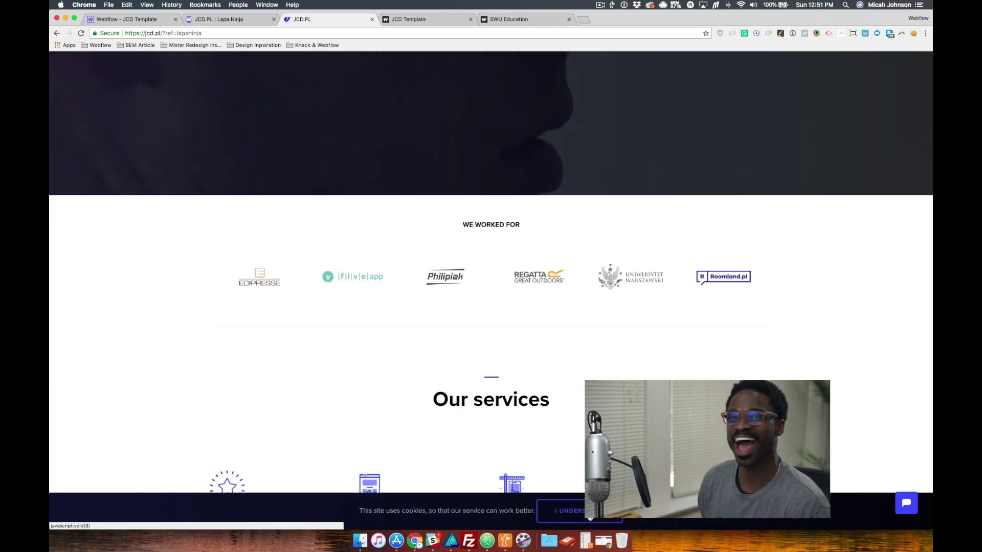
left_click(590, 518)
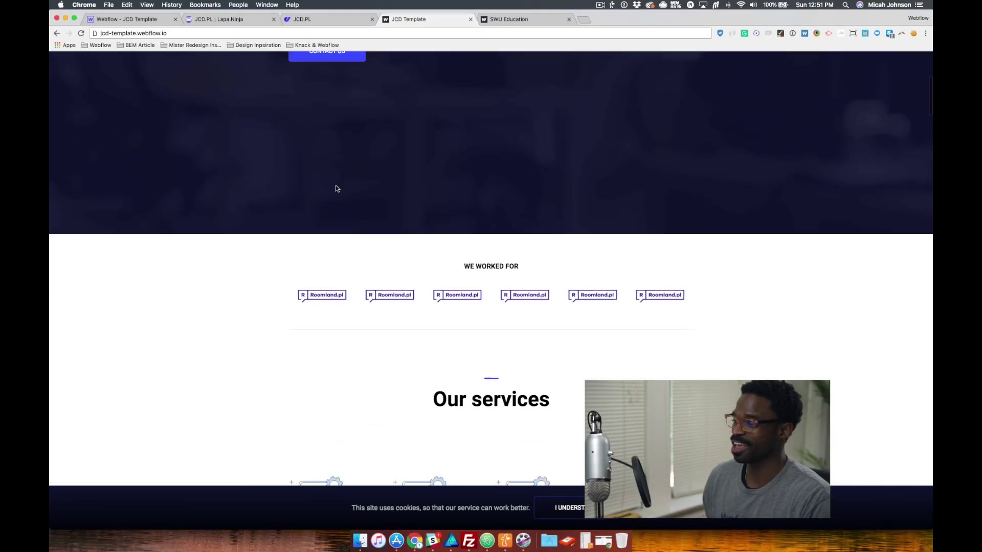
scroll(336, 187, "down", 20)
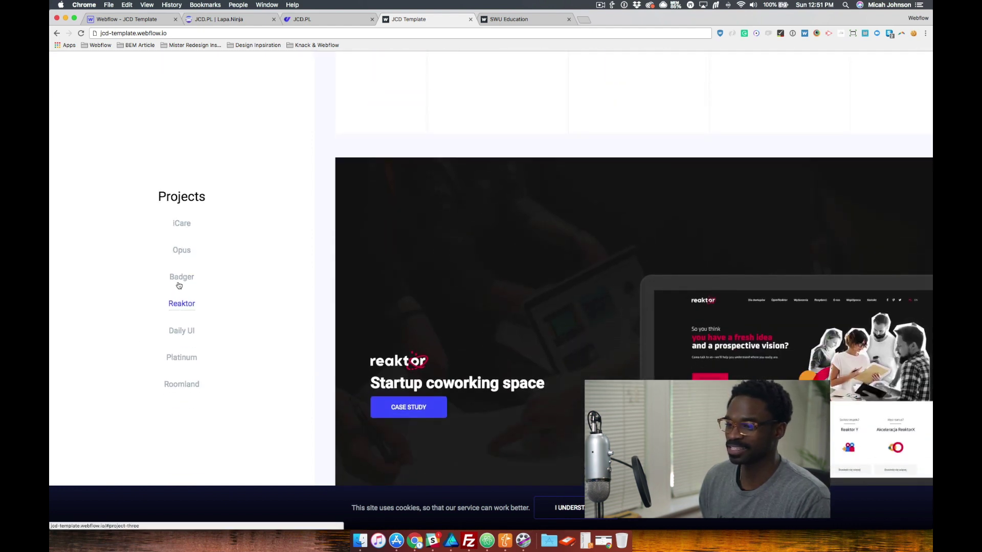
Step: Jump to the third project and scroll down through the projects to the testimonials
left_click(179, 286)
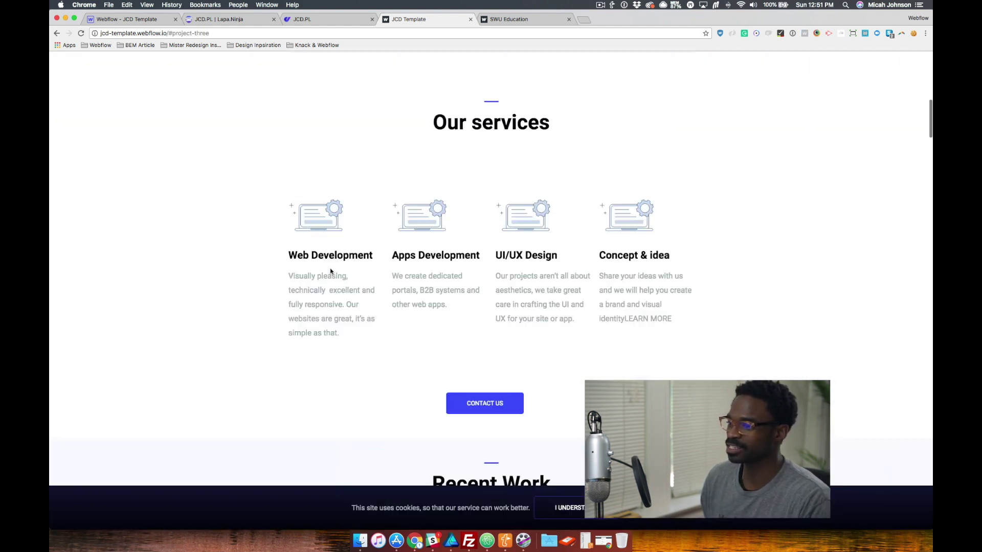
scroll(330, 272, "up", 3)
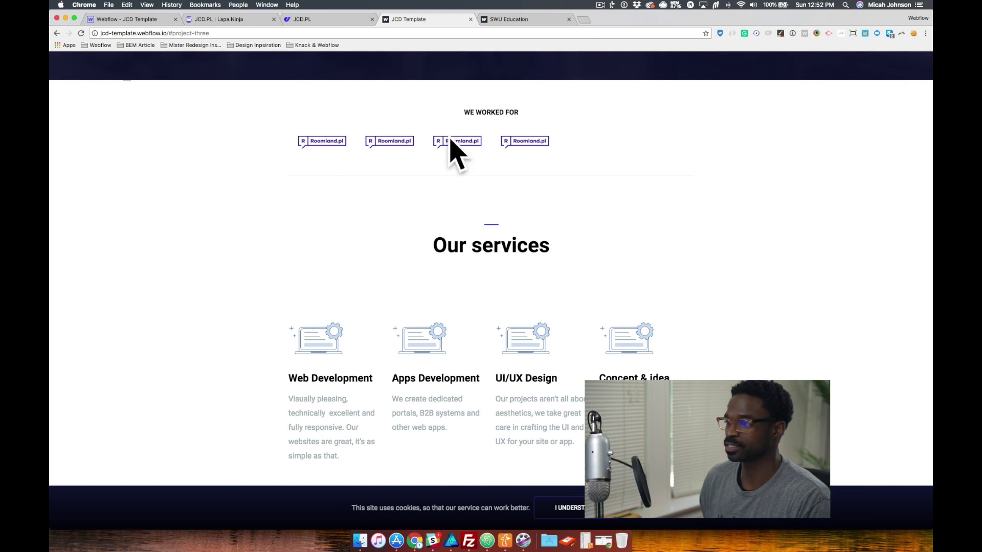
scroll(449, 147, "down", 10)
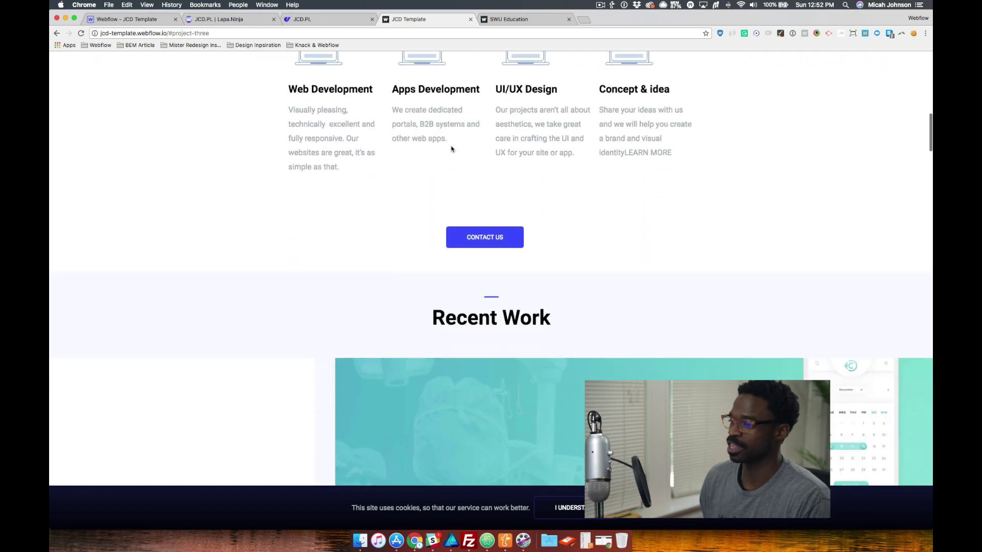
scroll(210, 353, "down", 15)
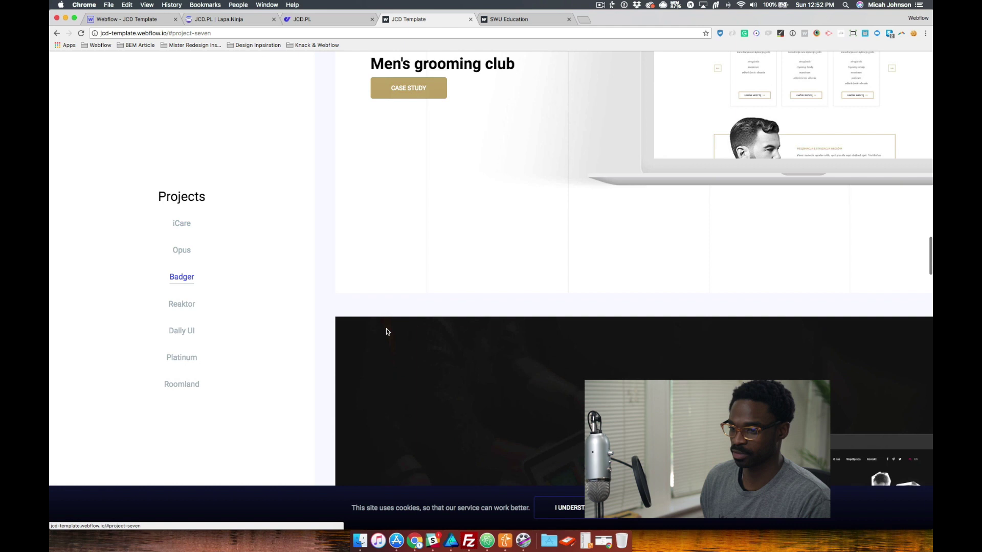
scroll(543, 281, "down", 15)
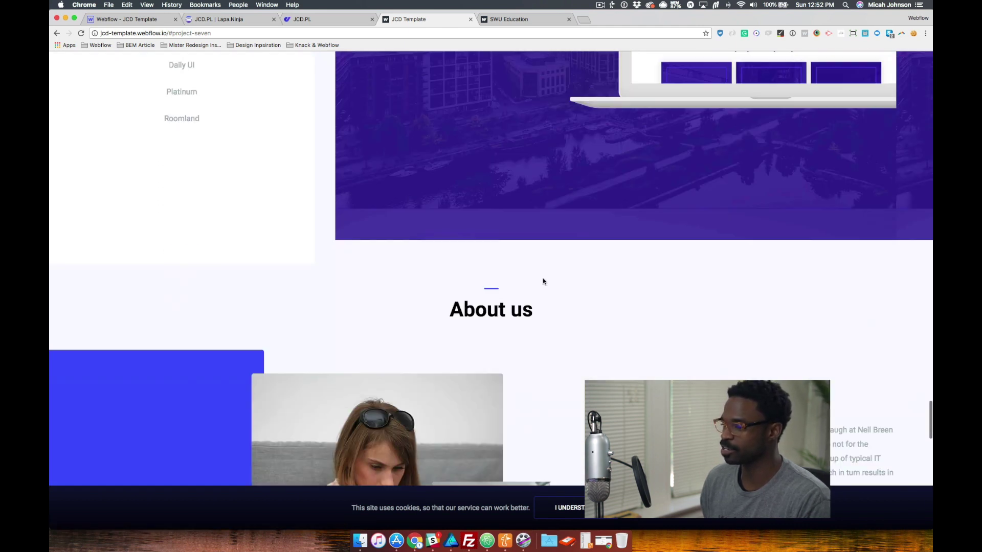
scroll(543, 280, "up", 10)
scroll(543, 280, "up", 3)
scroll(543, 280, "down", 10)
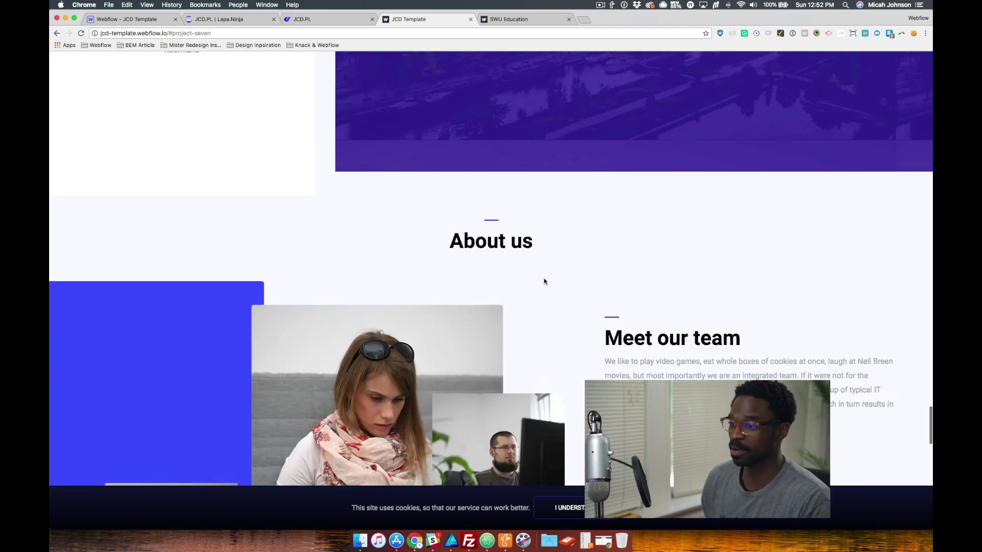
scroll(528, 284, "down", 2)
scroll(528, 285, "up", 3)
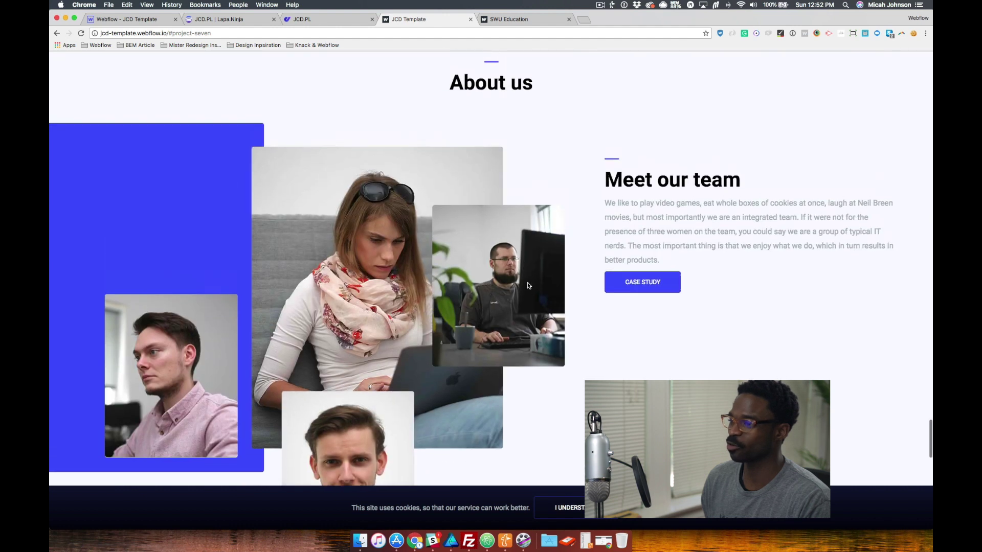
scroll(528, 285, "down", 2)
scroll(528, 285, "up", 3)
scroll(529, 285, "down", 10)
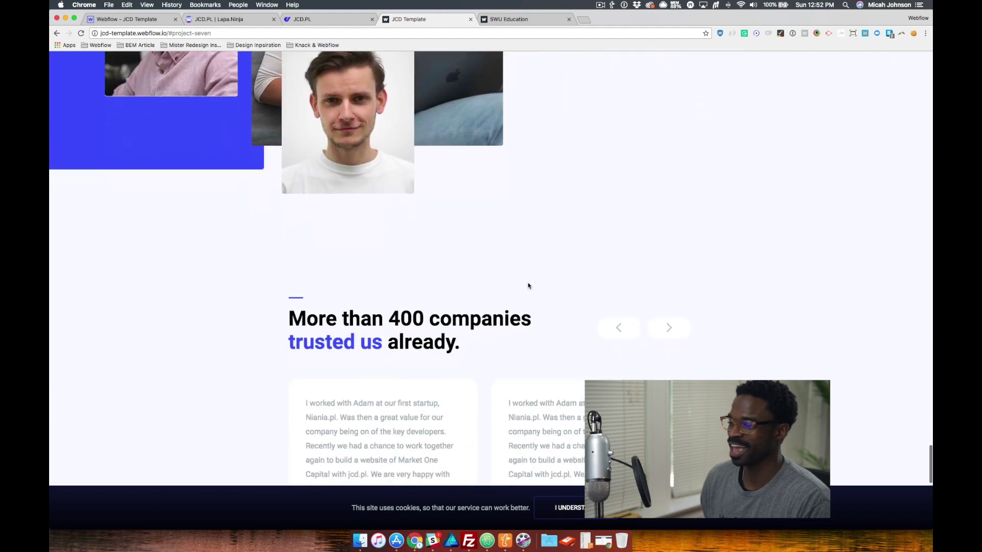
Step: Slide the testimonials forward, back and forward again, then scroll back up to the hero
left_click(675, 156)
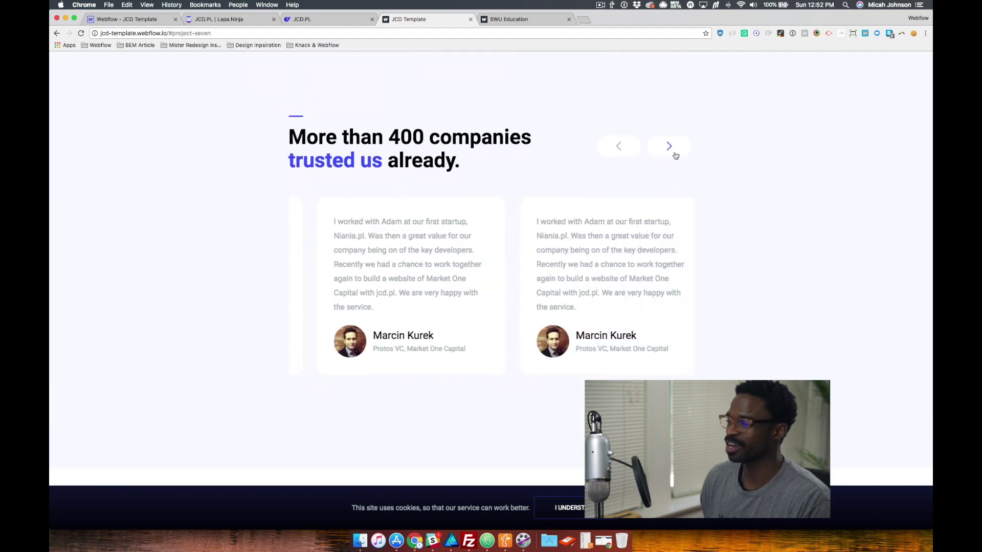
left_click(618, 149)
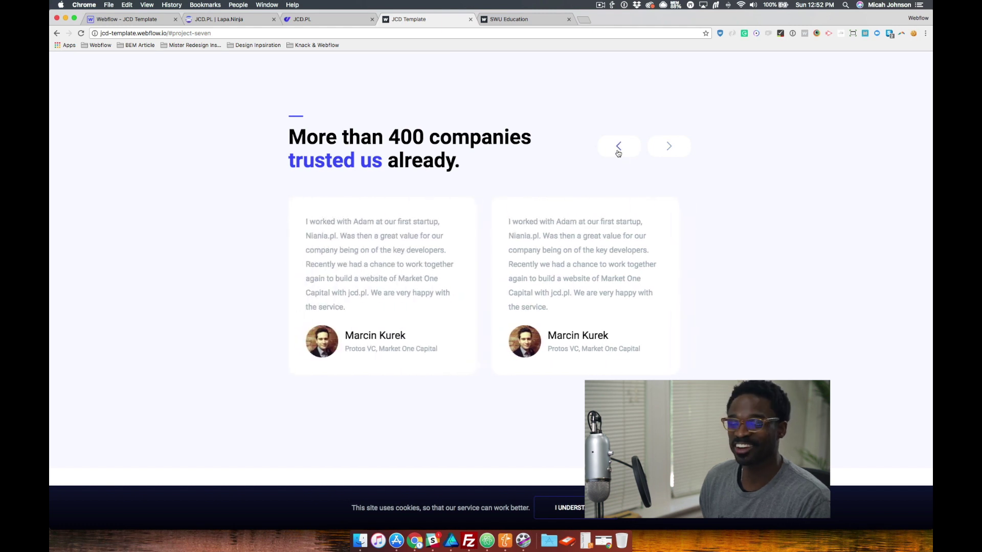
left_click(654, 150)
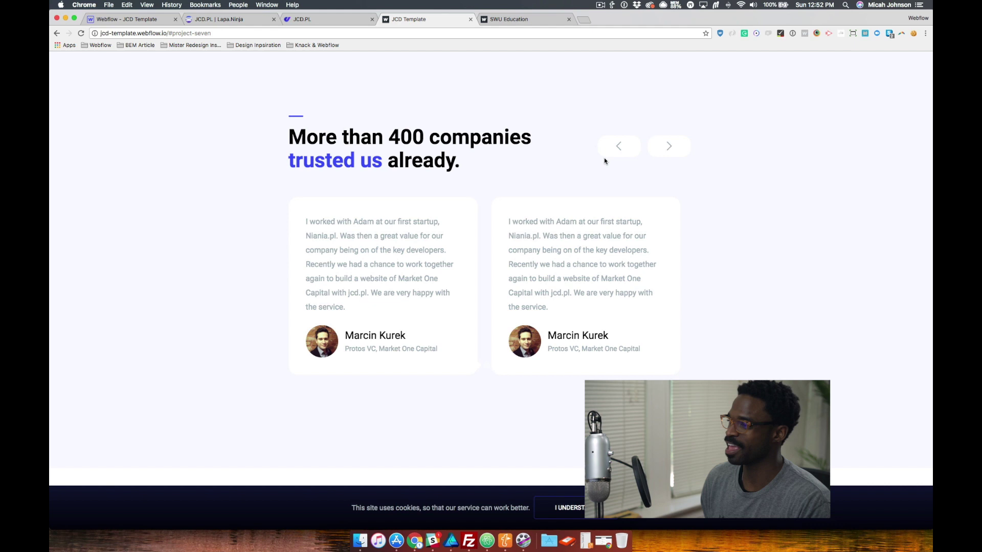
scroll(581, 158, "down", 10)
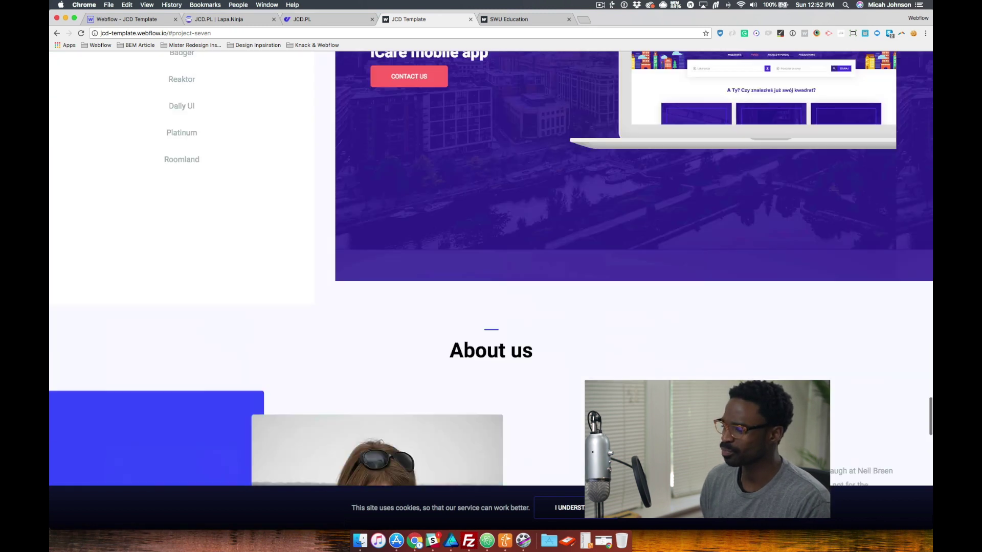
scroll(491, 266, "up", 20)
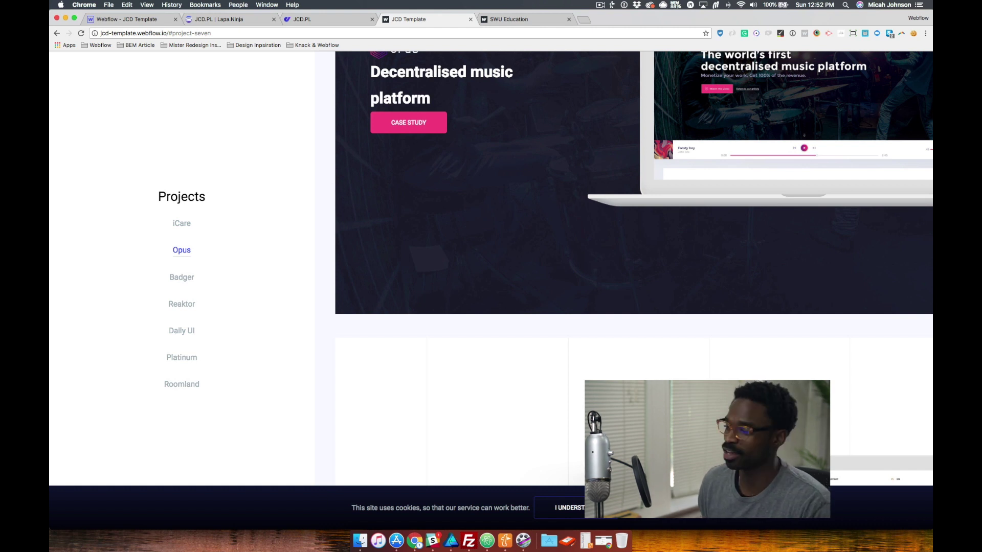
scroll(574, 426, "up", 15)
scroll(573, 439, "down", 1)
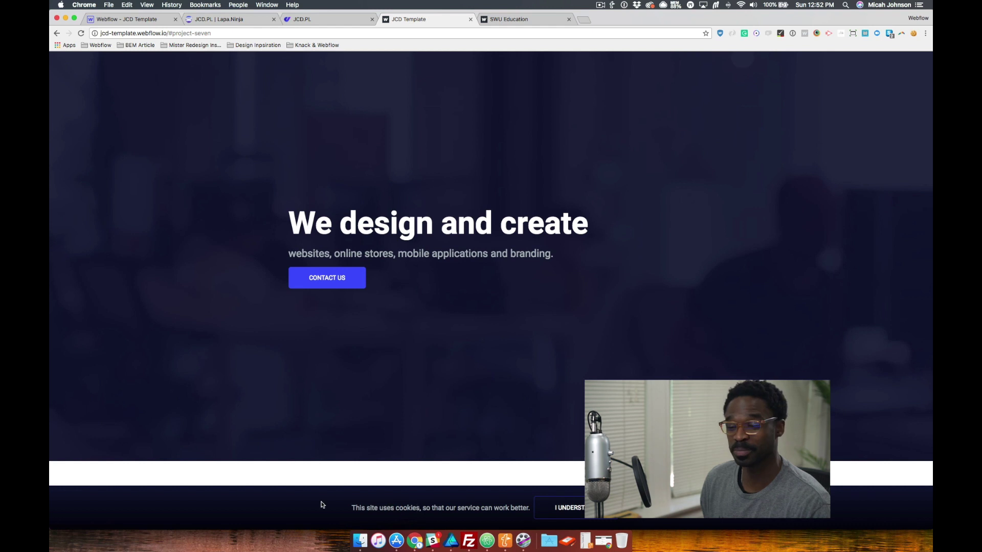
Step: Dismiss the clone's cookie notice with I UNDERSTAND
scroll(563, 473, "up", 3)
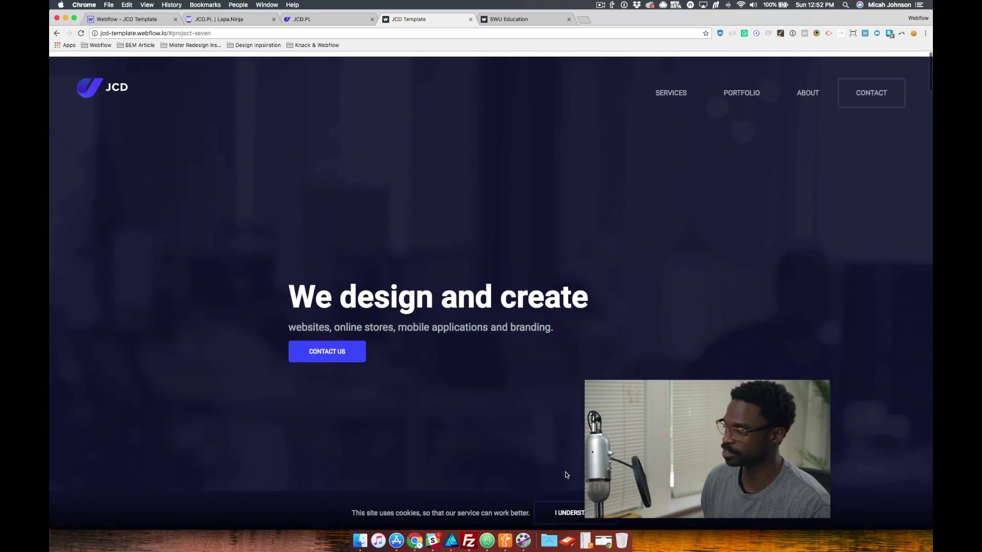
scroll(576, 506, "down", 3)
left_click(574, 508)
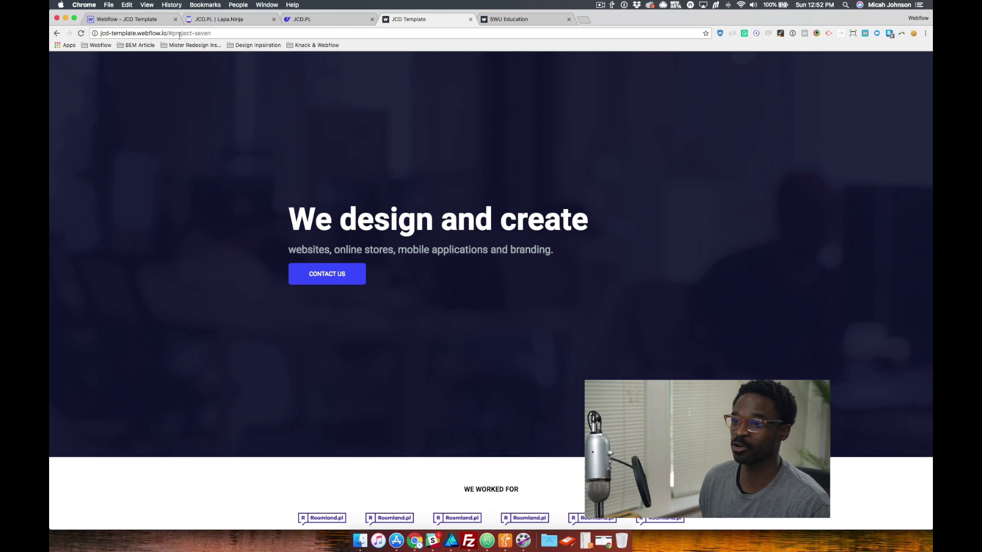
Step: Remove #project-seven from the address and reload the page
left_click_drag(170, 33, 211, 33)
key("BackSpace")
key("Return")
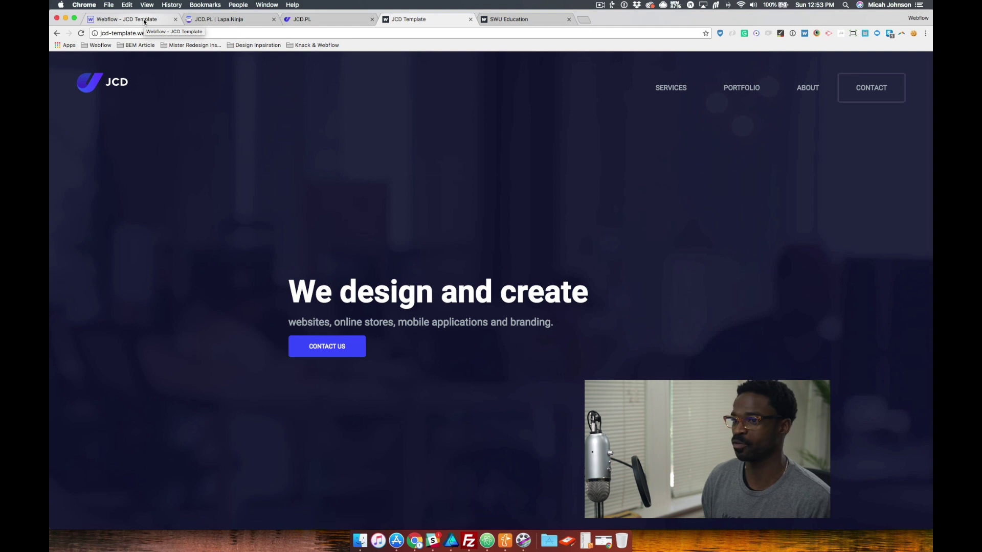
Step: Return to the Webflow designer and select the c-quote testimonials block
left_click(143, 19)
scroll(358, 261, "down", 8)
scroll(358, 256, "up", 5)
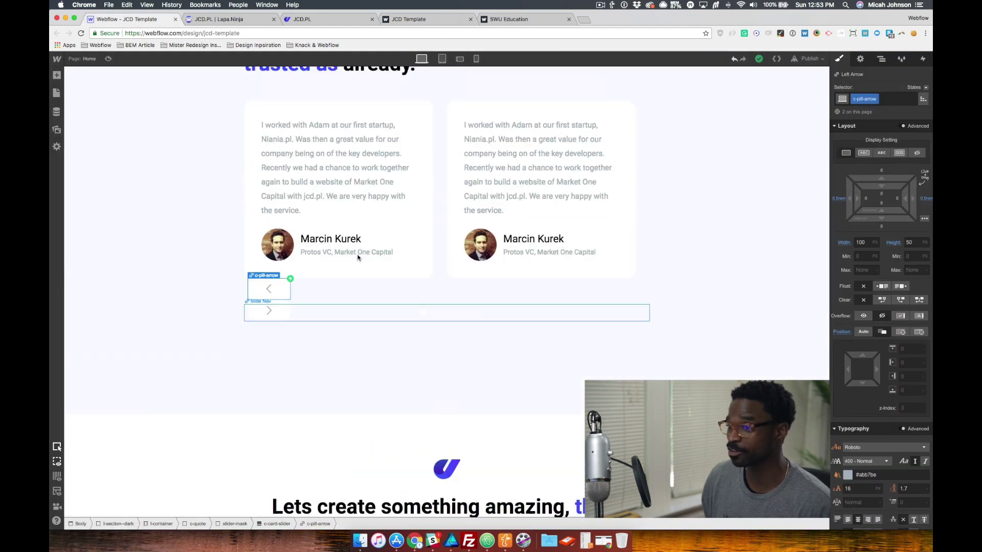
scroll(363, 209, "up", 4)
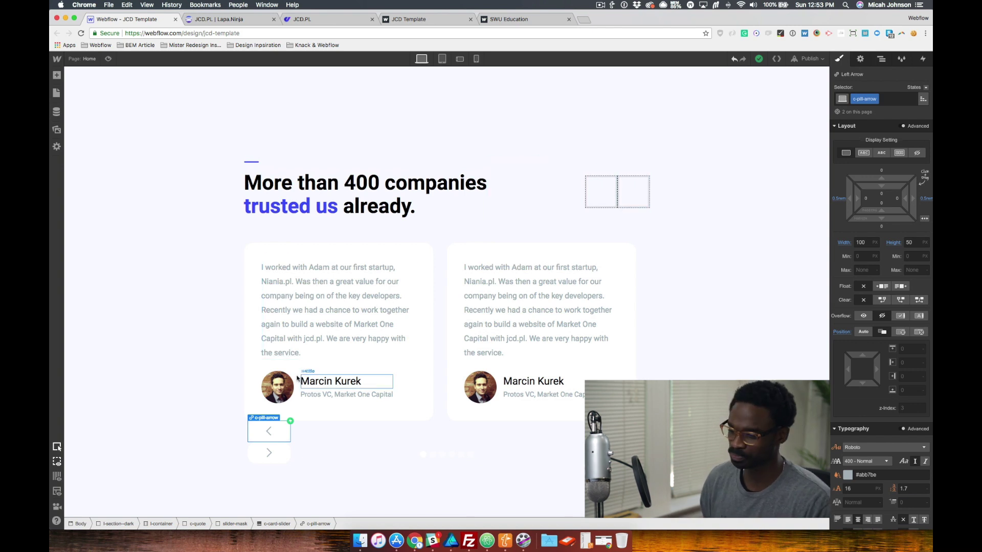
left_click(370, 467)
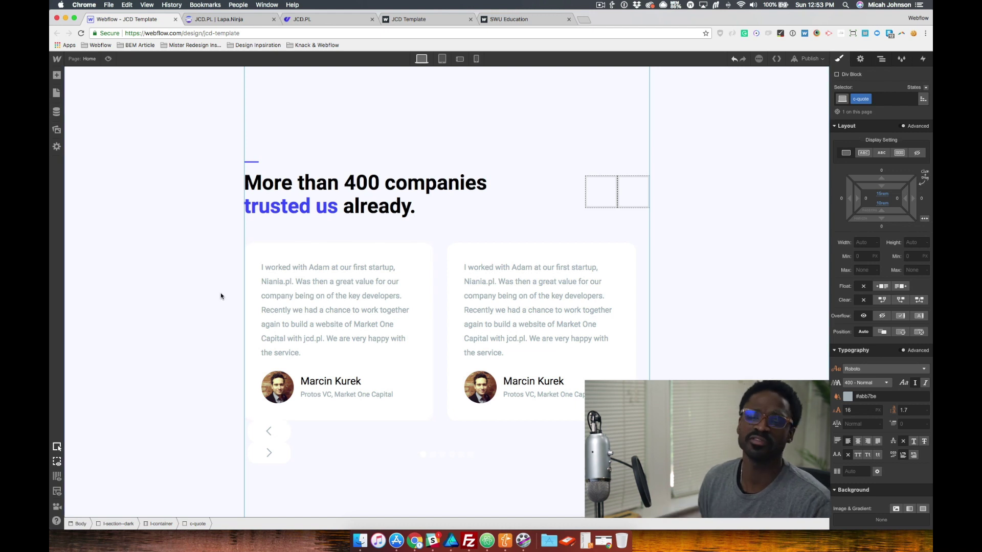
Step: Preview the page and slide the testimonial cards forward and back
left_click(108, 58)
left_click(312, 432)
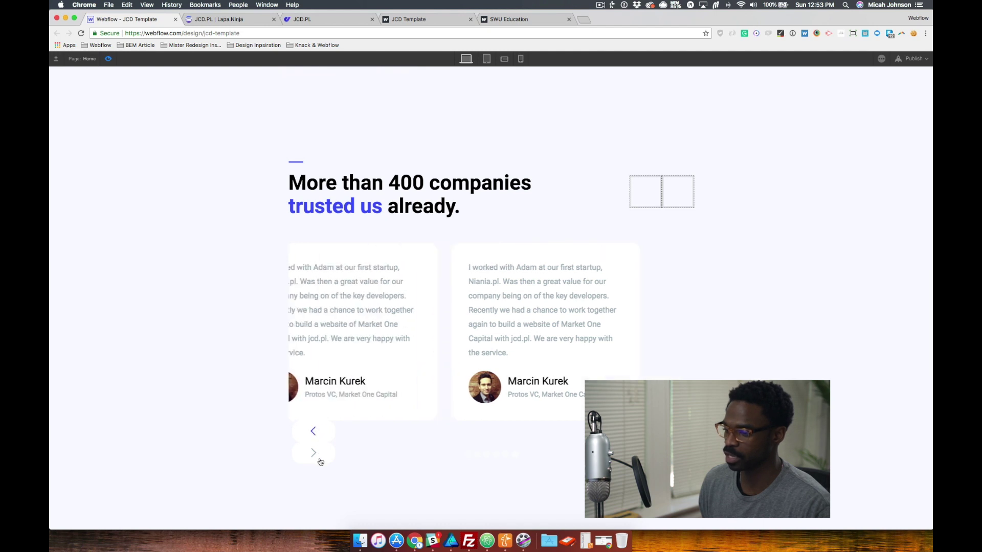
left_click(313, 435)
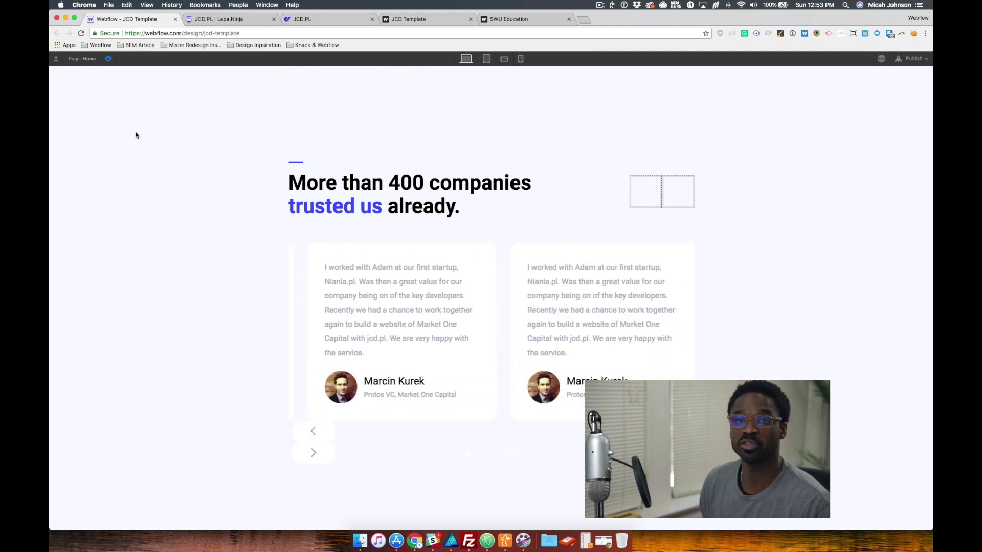
Step: Exit preview and inspect the left arrow and c-nav-wrap__navigation in the Navigator
left_click(108, 59)
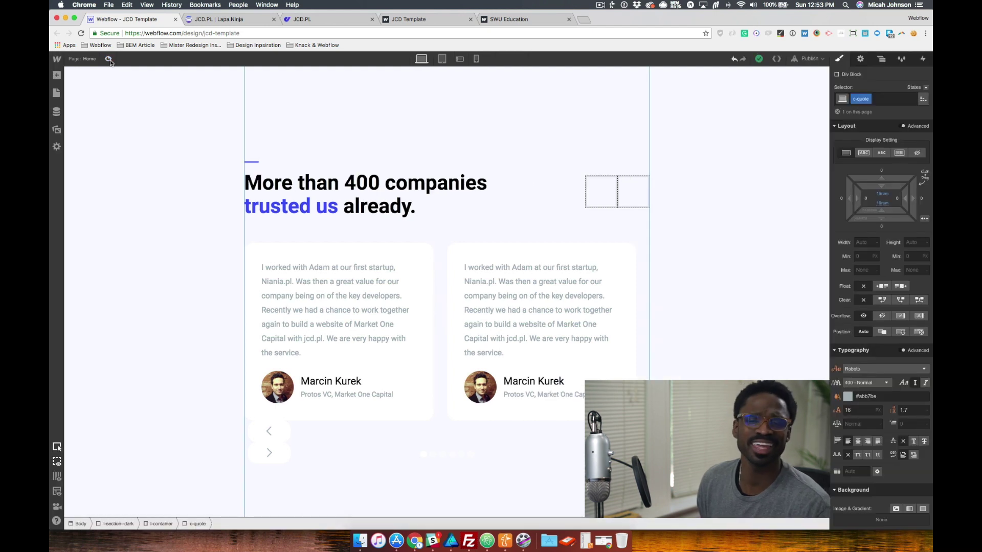
left_click(266, 433)
left_click(880, 59)
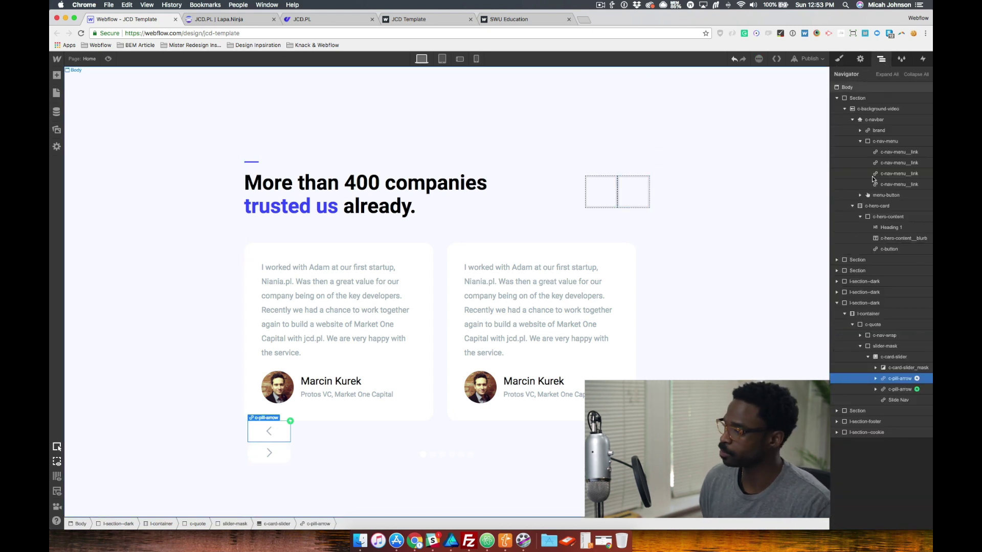
key("s")
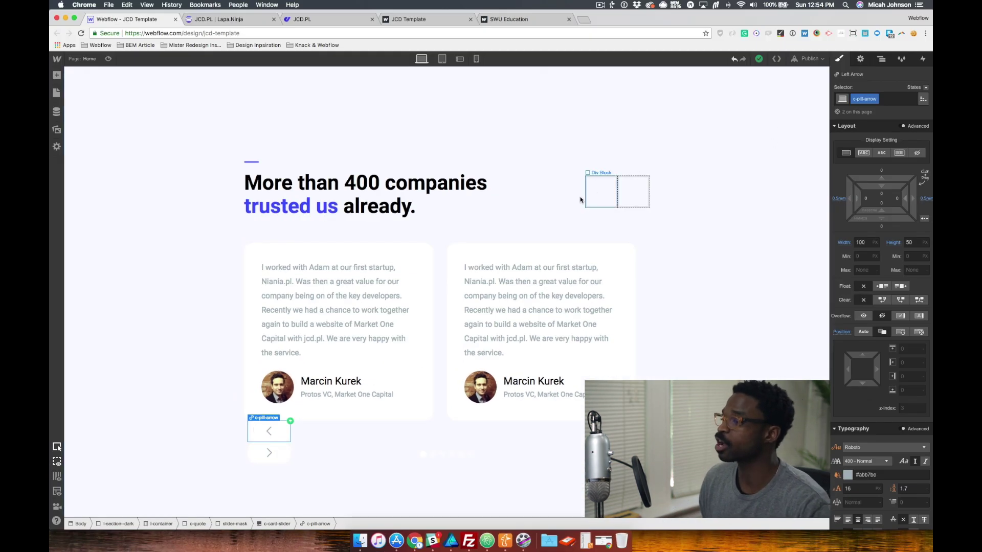
left_click(543, 205)
left_click(881, 58)
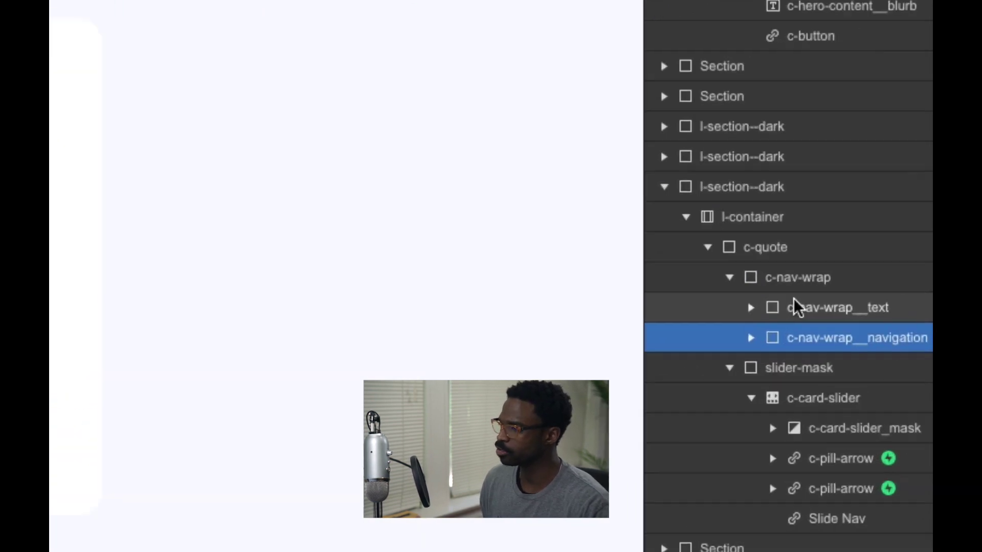
Step: Inspect c-nav-wrap__text and the c-nav-wrap flex layout in the style panel
left_click(796, 306)
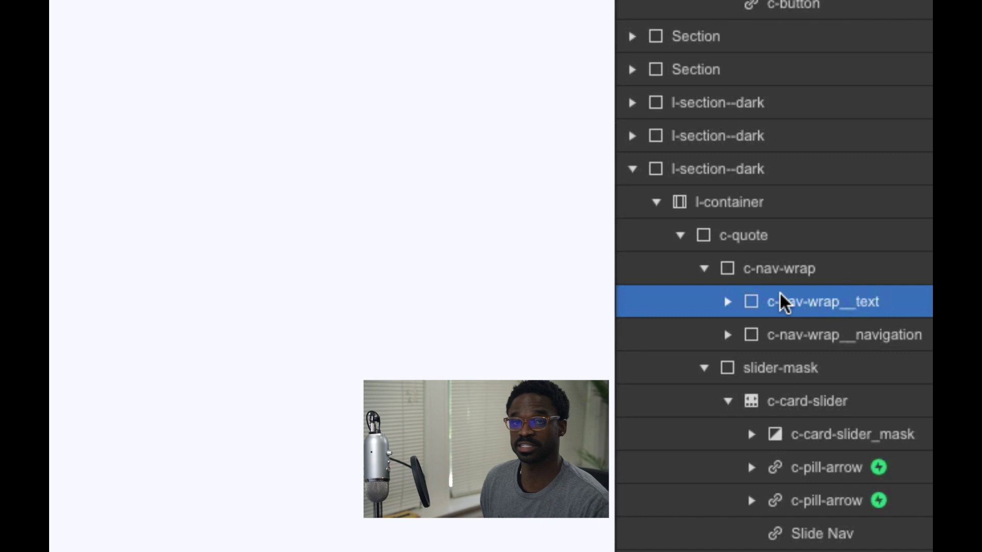
left_click(796, 272)
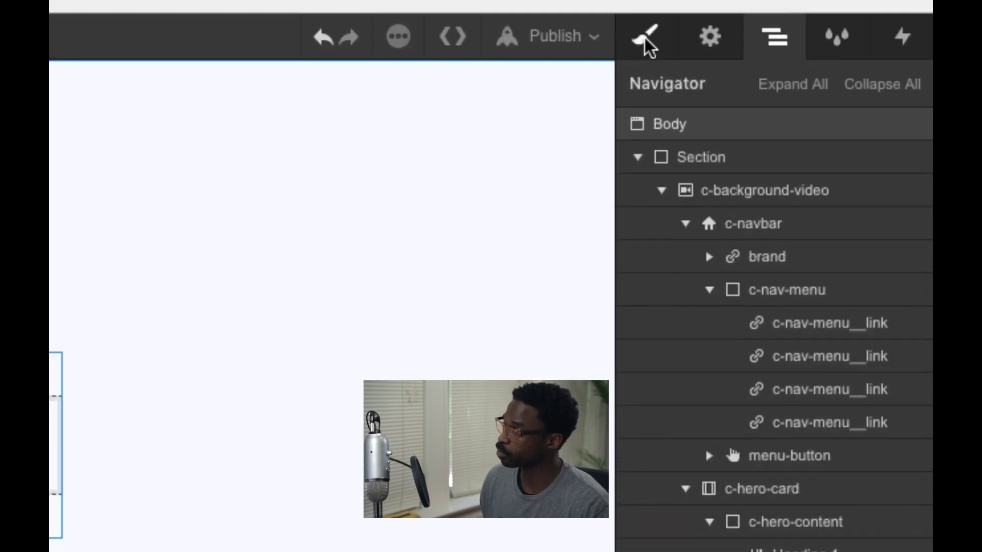
left_click(645, 37)
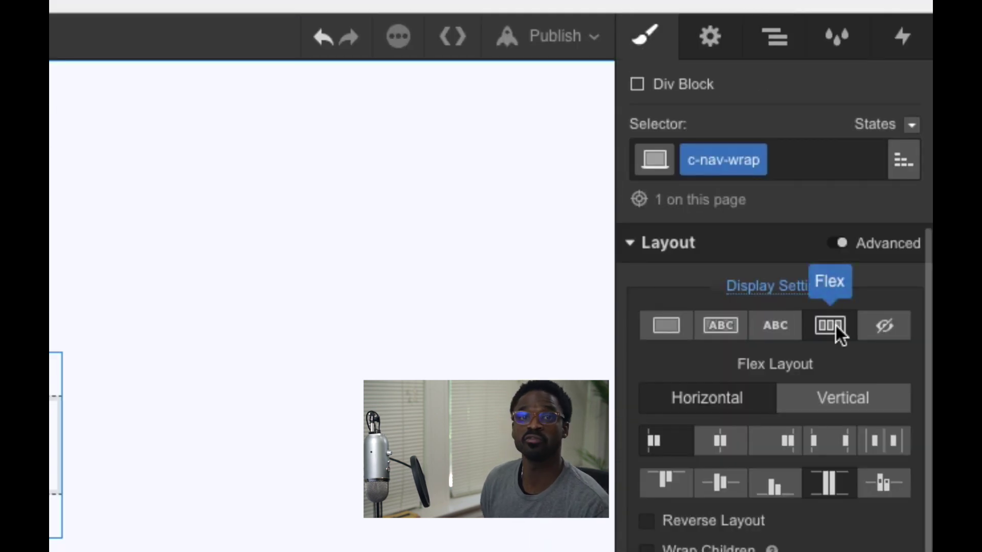
Step: Expand c-nav-wrap__navigation and give its first Div Block the ID c-arrow-left-wrapper
left_click(774, 39)
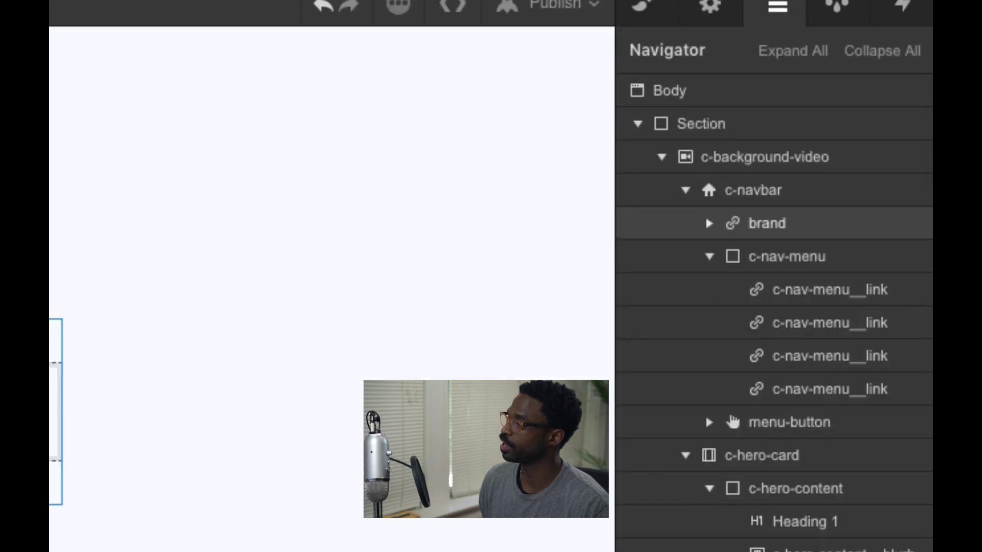
left_click(794, 423)
left_click(791, 458)
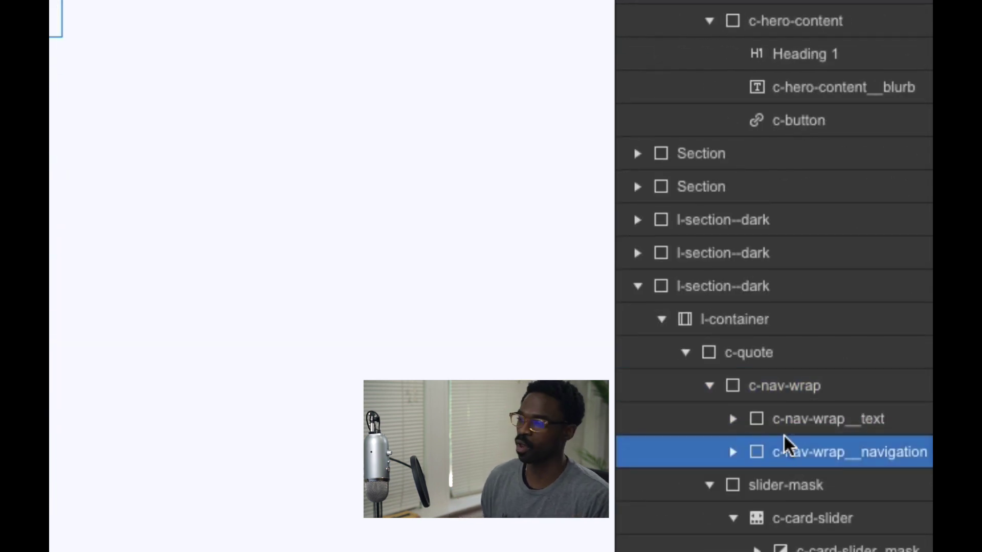
left_click(733, 453)
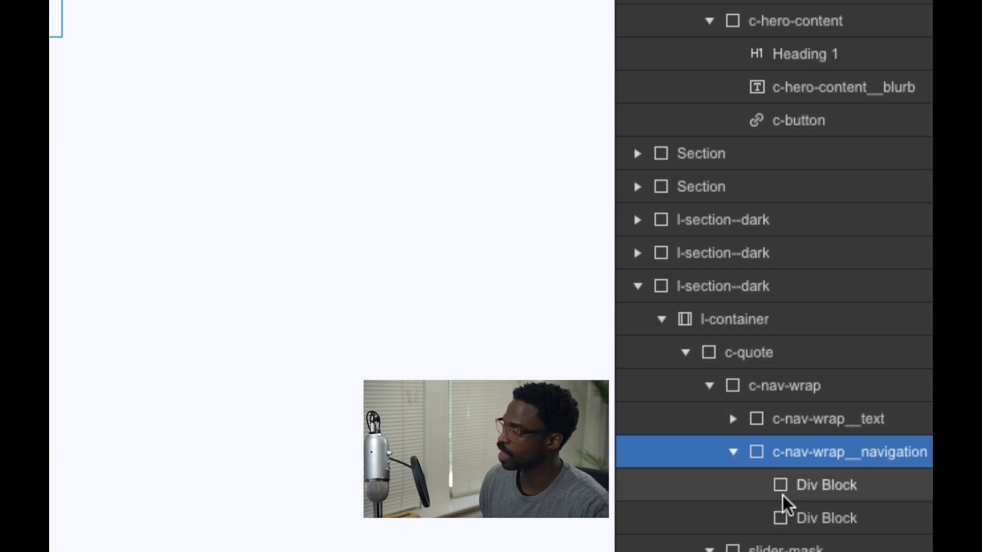
left_click(799, 491)
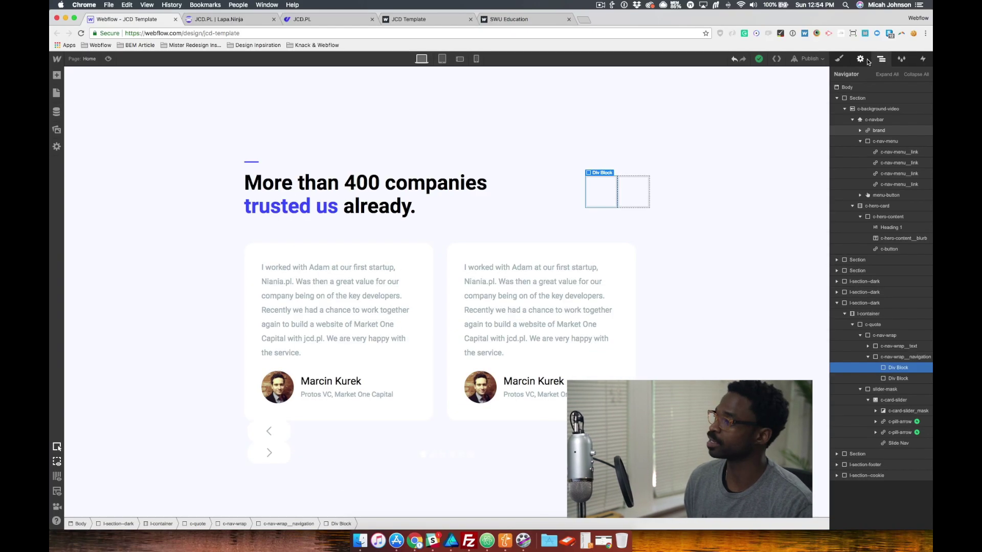
left_click(867, 60)
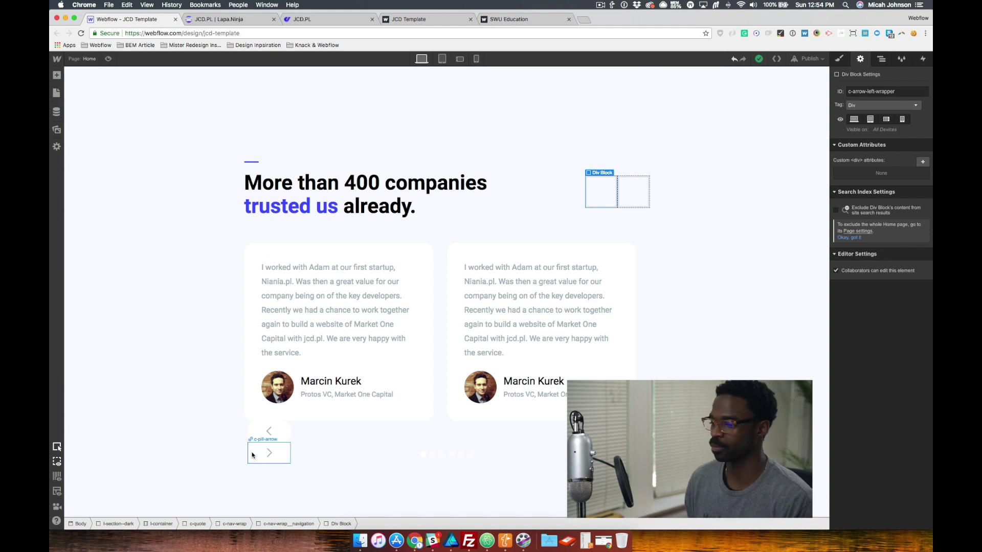
Step: Confirm the slider arrows' IDs c-arrow-left and c-arrow-right, then bring up the Pages list
left_click(282, 432)
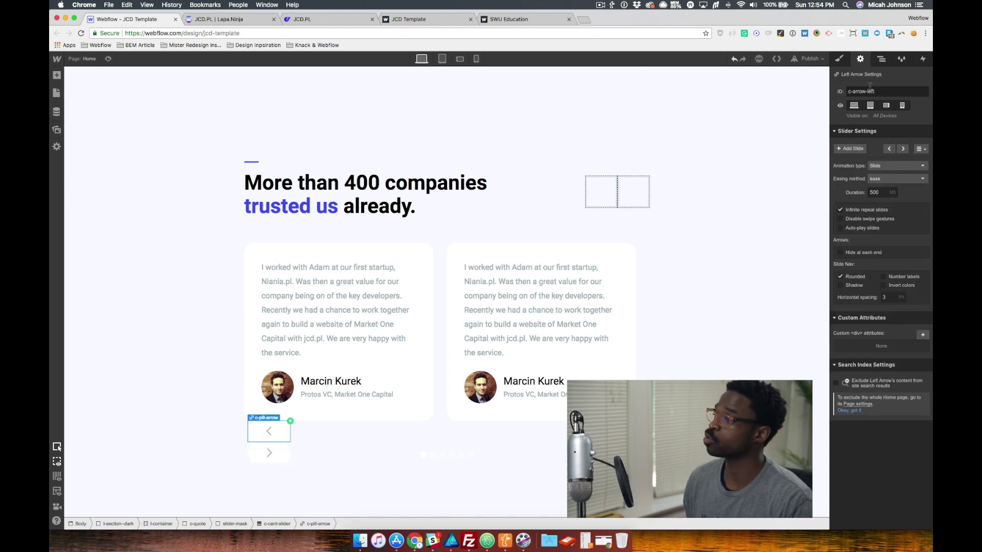
left_click(841, 58)
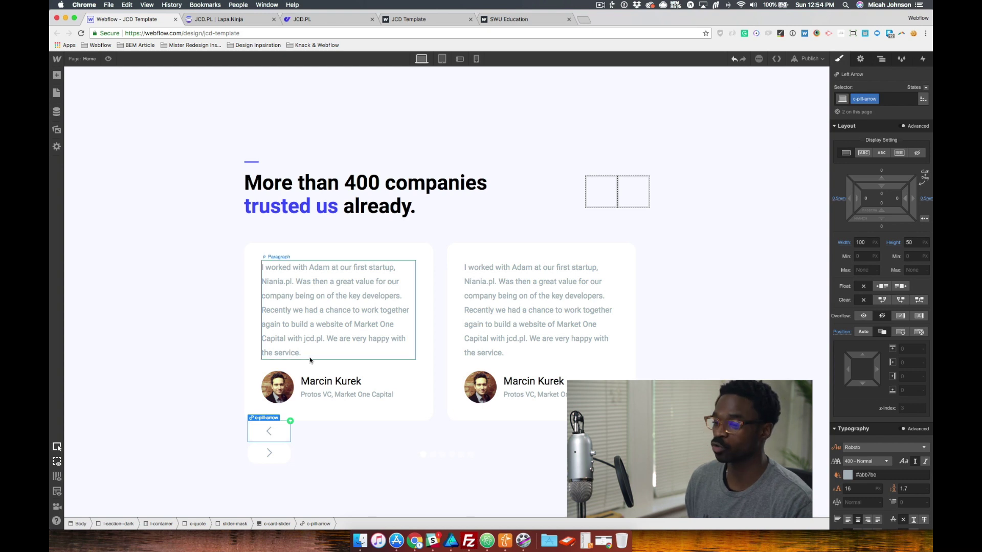
left_click(858, 59)
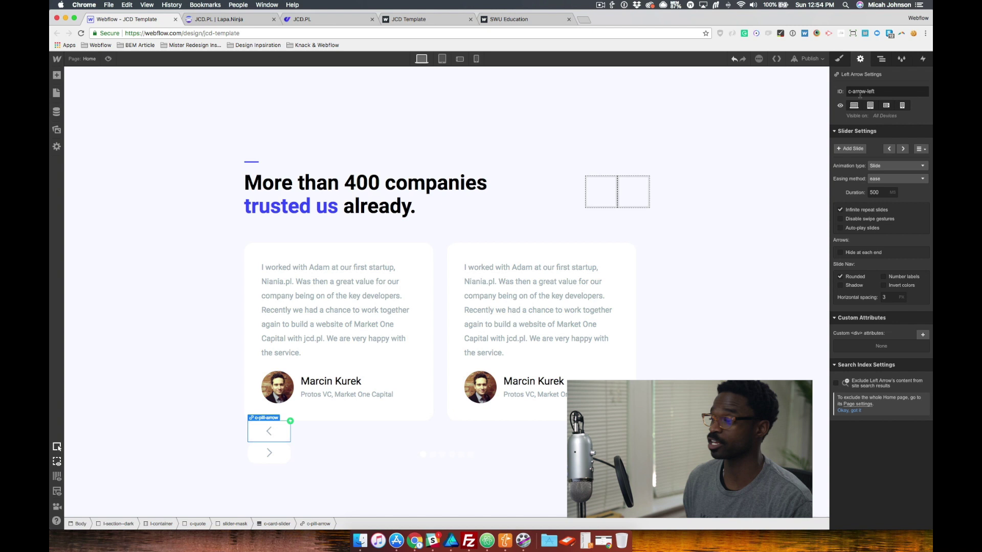
left_click(281, 453)
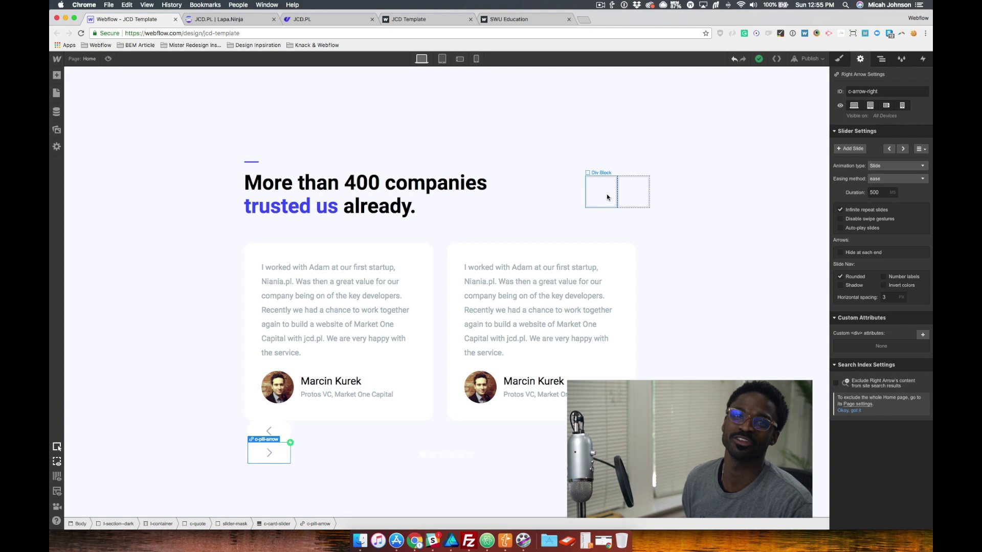
left_click(90, 59)
Step: In Home settings Custom Code, add the jQuery appendTo script moving both arrows into their wrappers
left_click(165, 108)
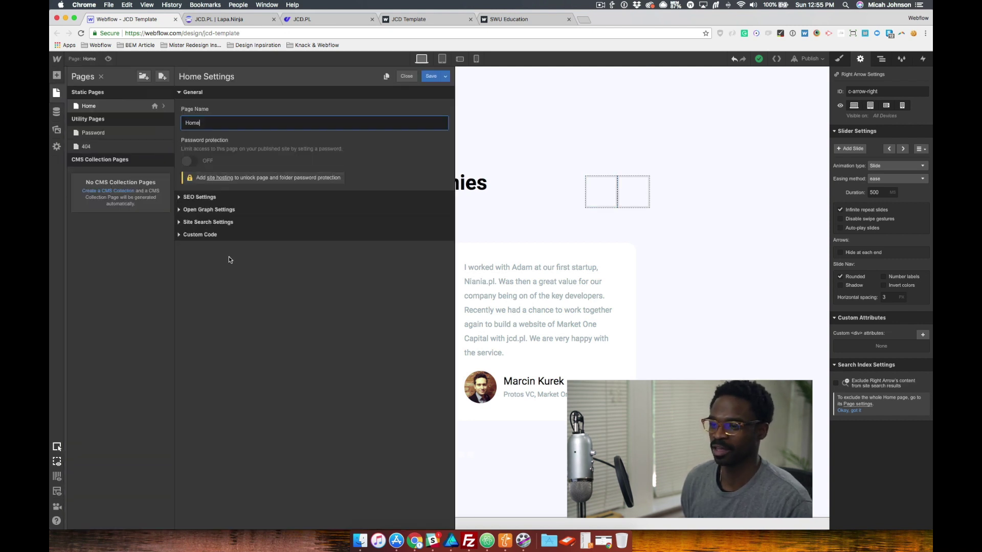
left_click(231, 252)
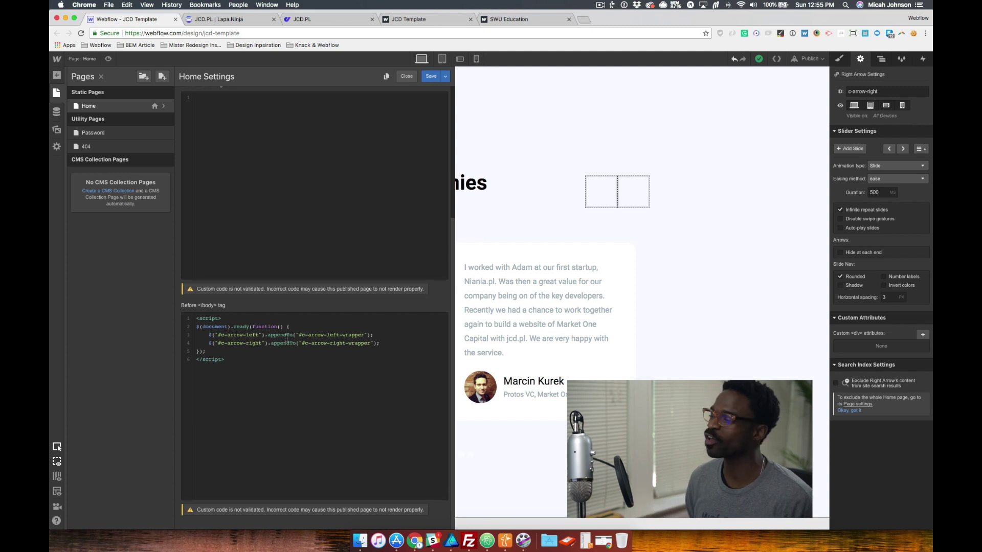
Step: Close Home settings, glance at jcd.pl, then open the published jcd-template.webflow.io site
left_click(505, 203)
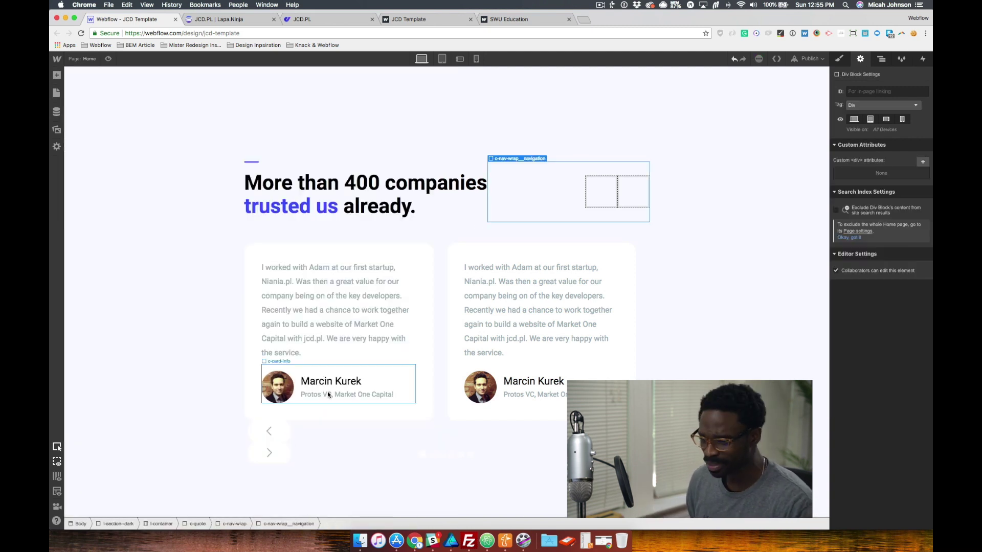
scroll(358, 309, "up", 15)
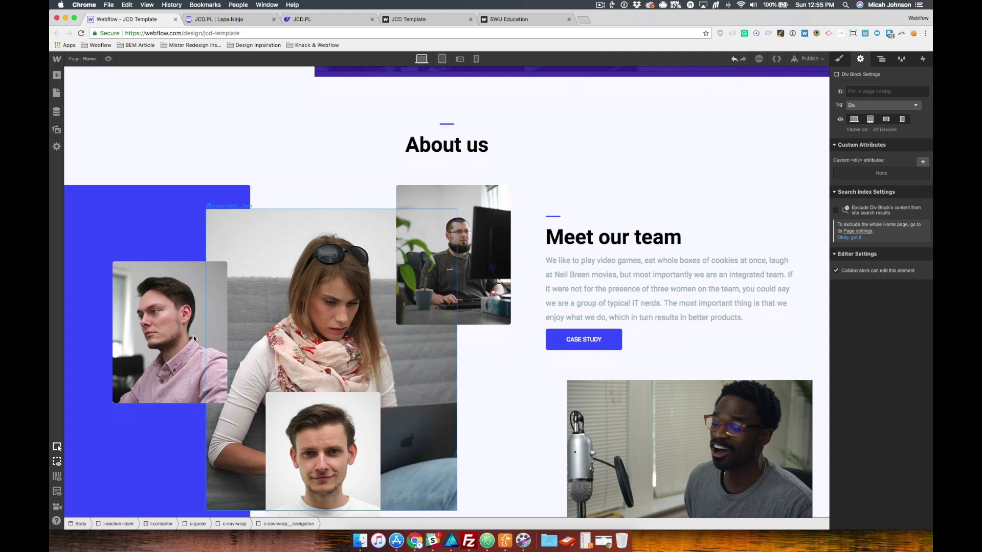
left_click(317, 19)
scroll(340, 230, "up", 10)
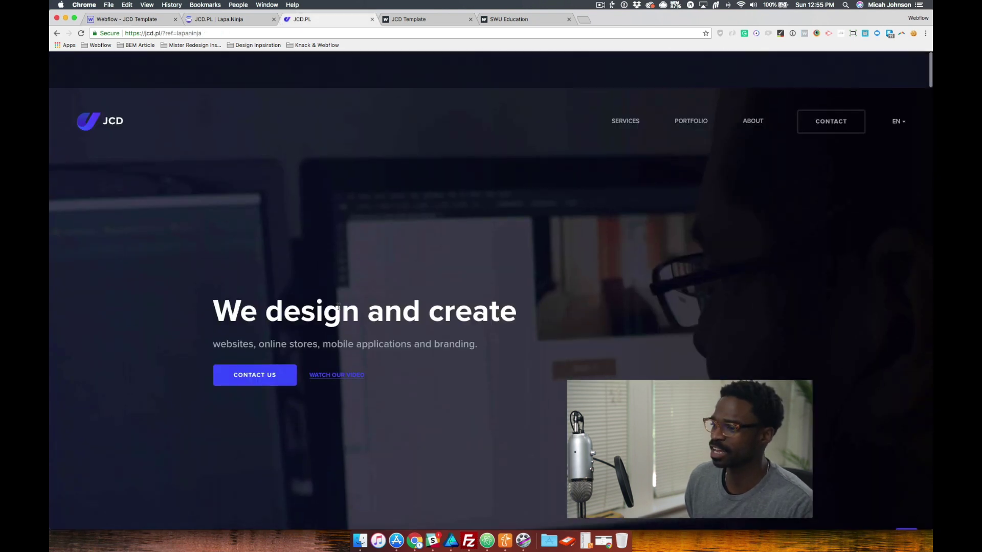
scroll(338, 306, "down", 7)
scroll(345, 173, "up", 7)
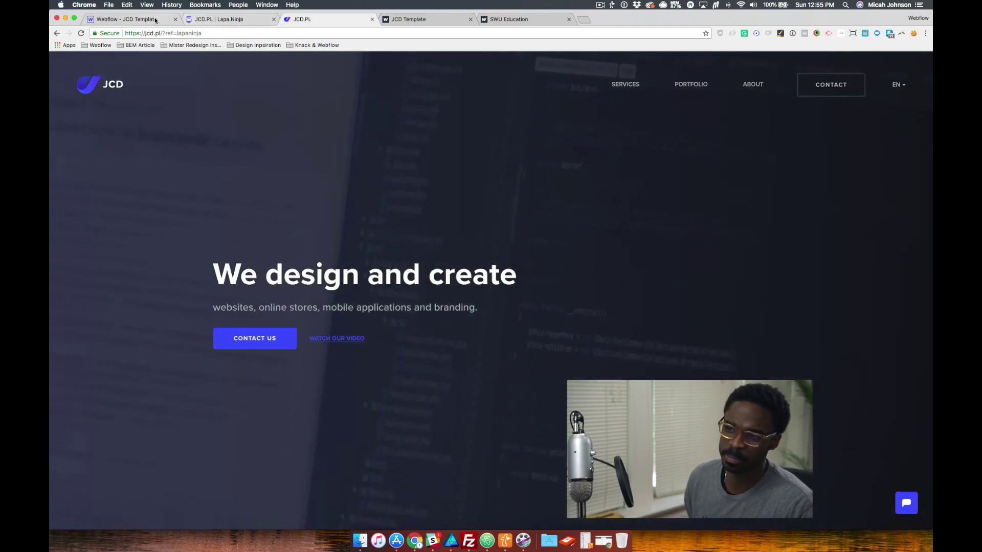
left_click(130, 19)
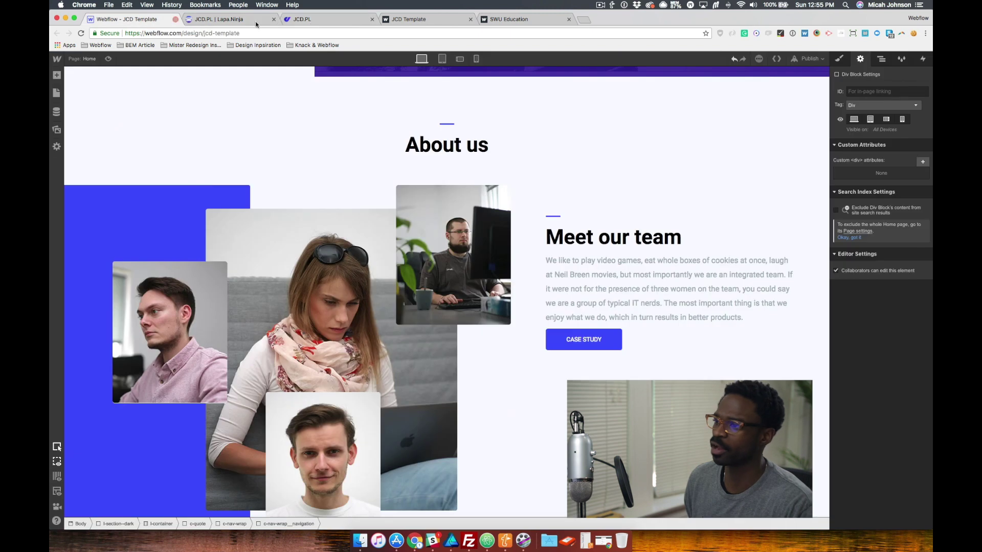
left_click(388, 20)
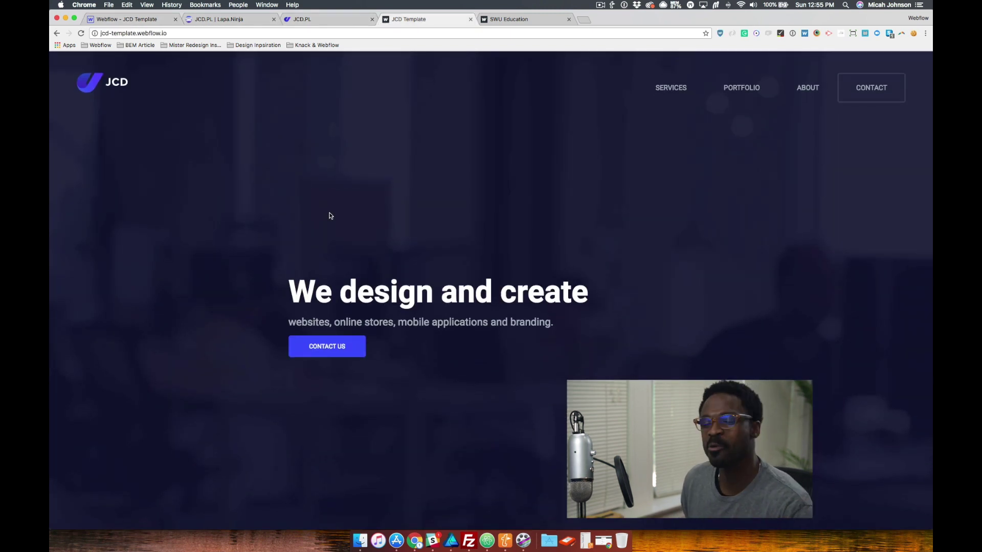
scroll(330, 216, "down", 7)
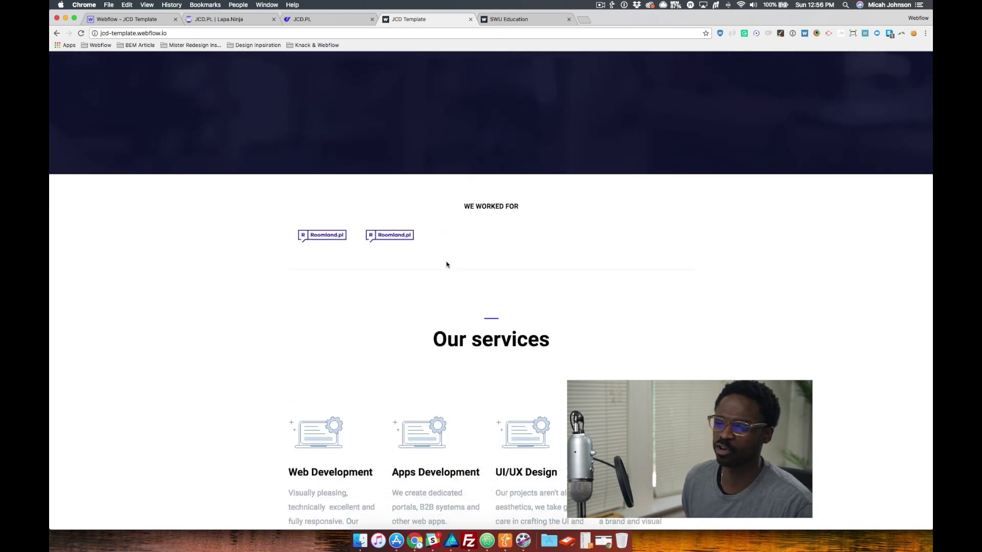
scroll(446, 265, "down", 5)
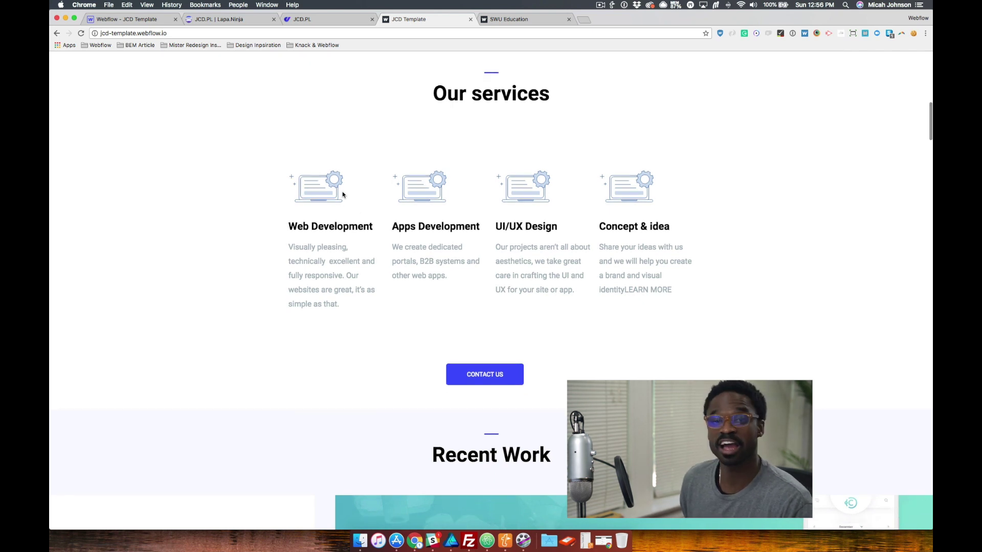
scroll(340, 193, "down", 5)
scroll(340, 193, "down", 9)
scroll(513, 221, "up", 6)
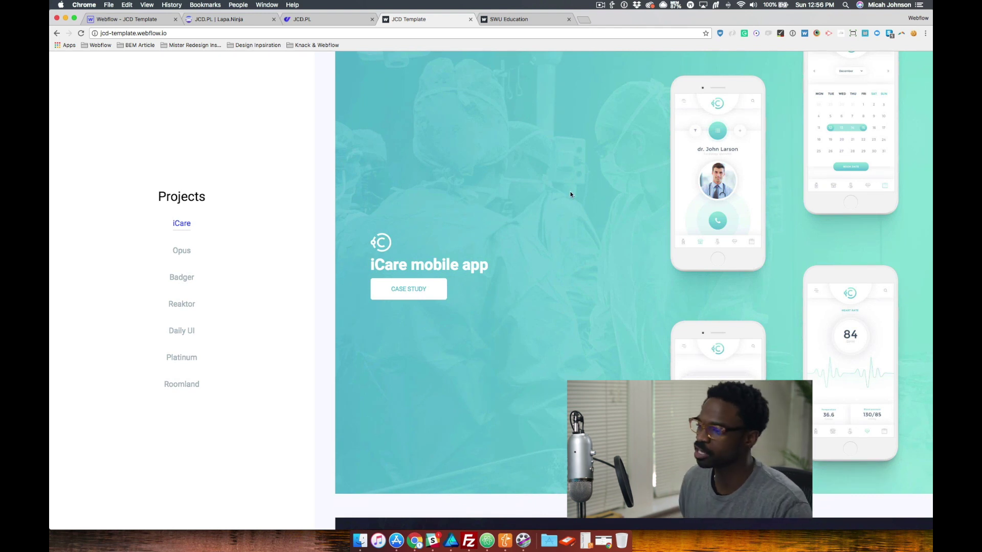
scroll(534, 181, "down", 15)
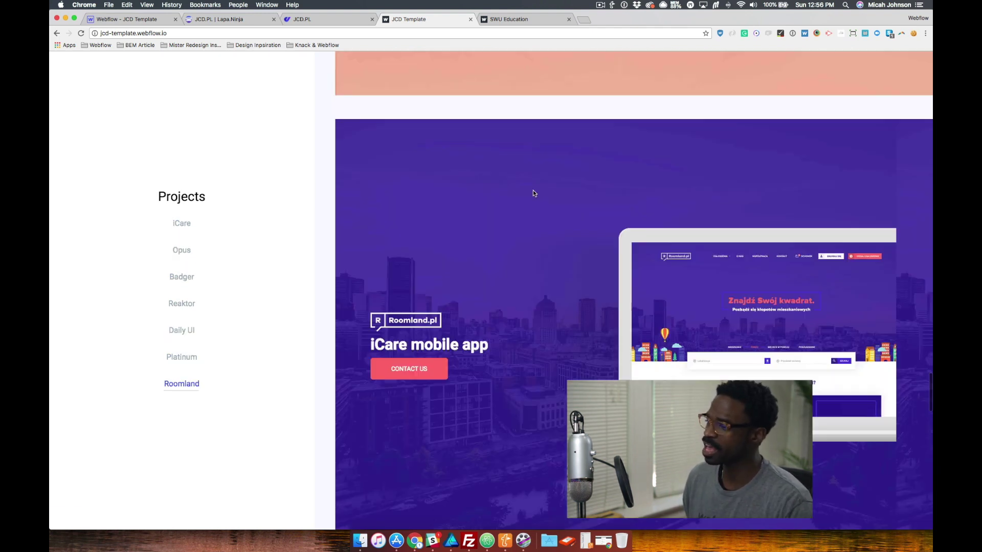
scroll(535, 193, "up", 3)
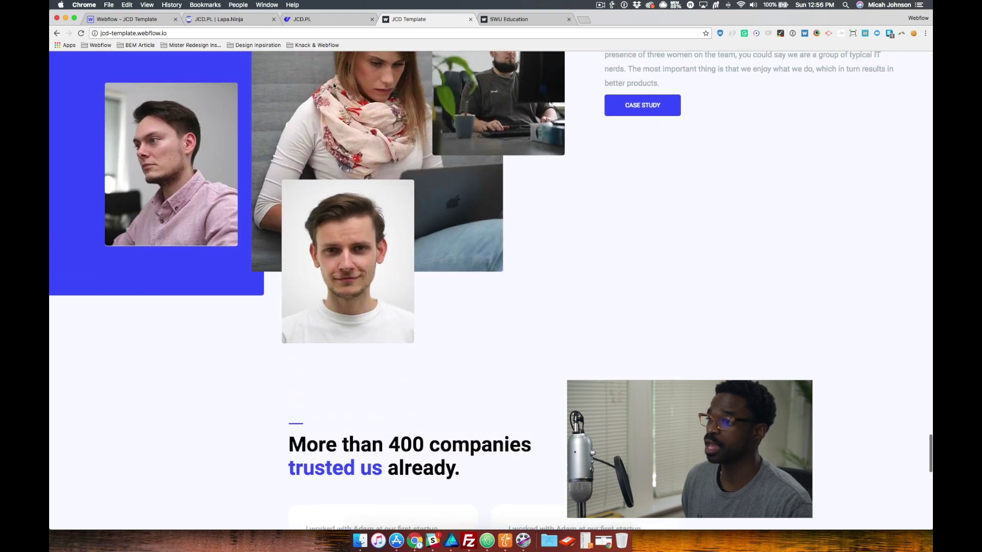
scroll(386, 143, "down", 15)
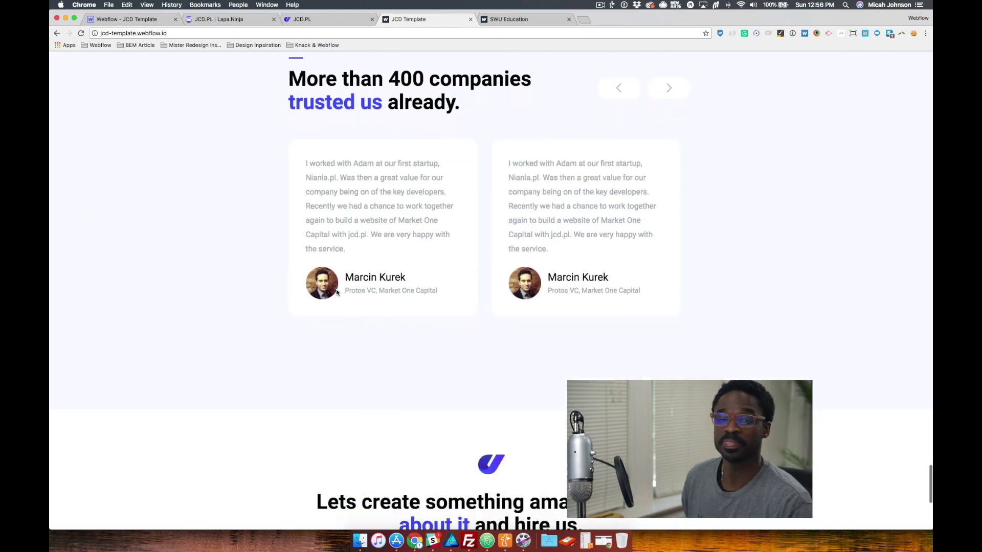
scroll(332, 271, "down", 2)
scroll(323, 236, "down", 7)
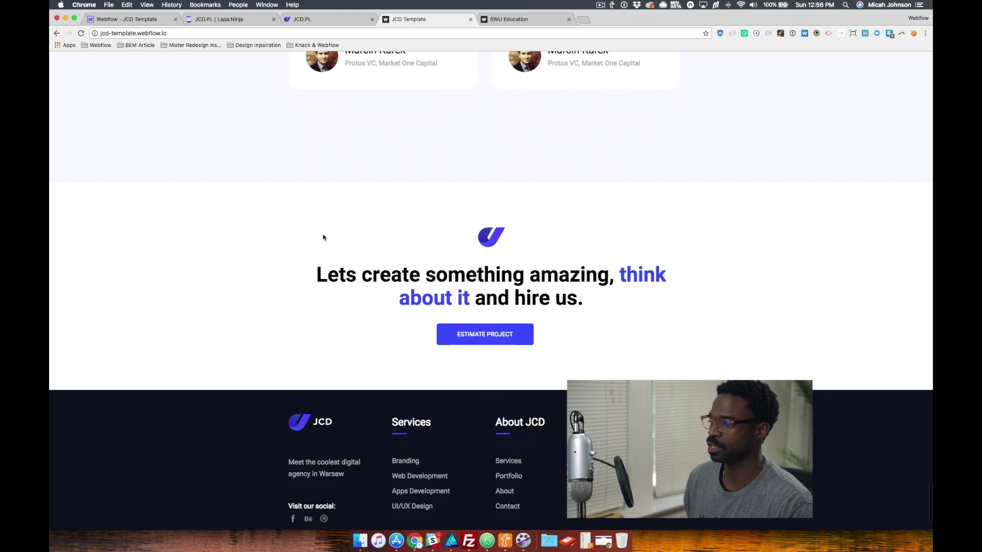